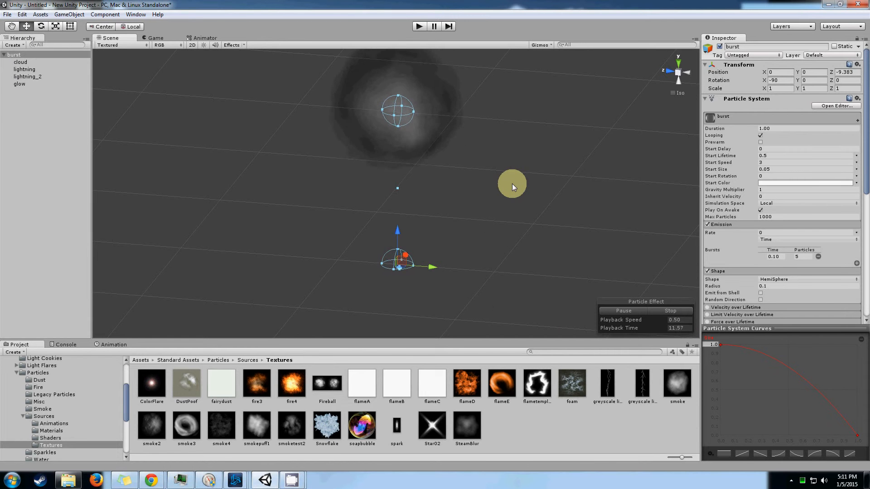
Preview the burst effect at playback speed 1, and return the playback speed to 0.5
{"action": "left_click", "coordinate": [686, 319]}
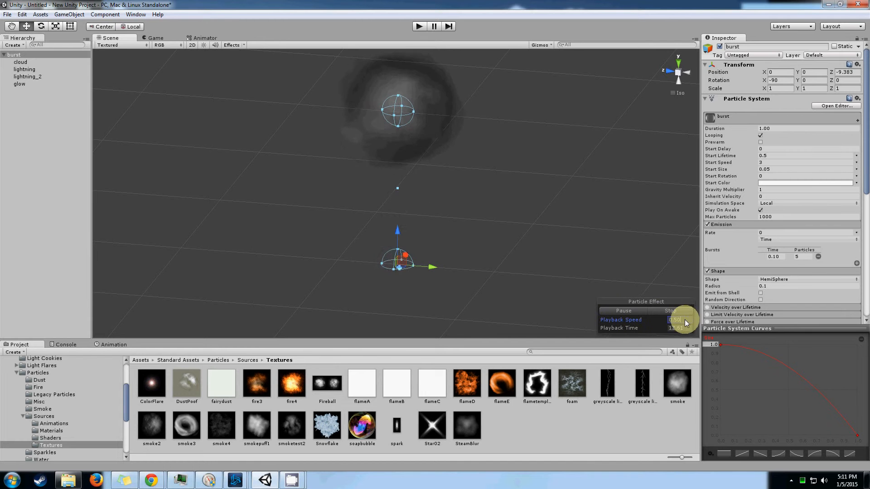
{"action": "key", "text": "BackSpace"}
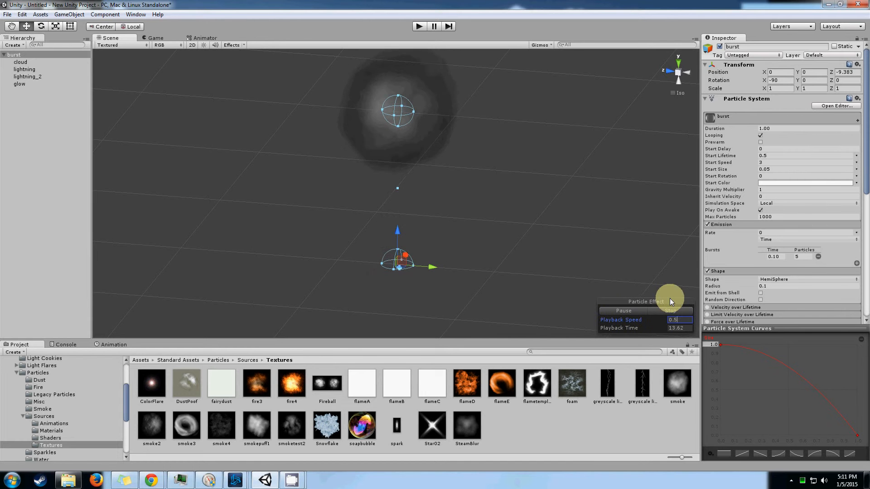
{"action": "type", "text": "1"}
{"action": "key", "text": "Return"}
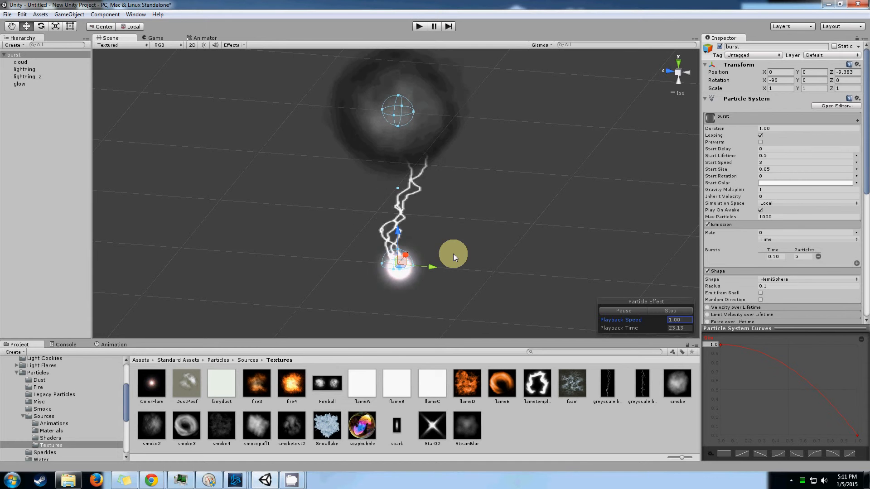
{"action": "left_click", "coordinate": [688, 319]}
{"action": "type", "text": "0.5"}
{"action": "key", "text": "Return"}
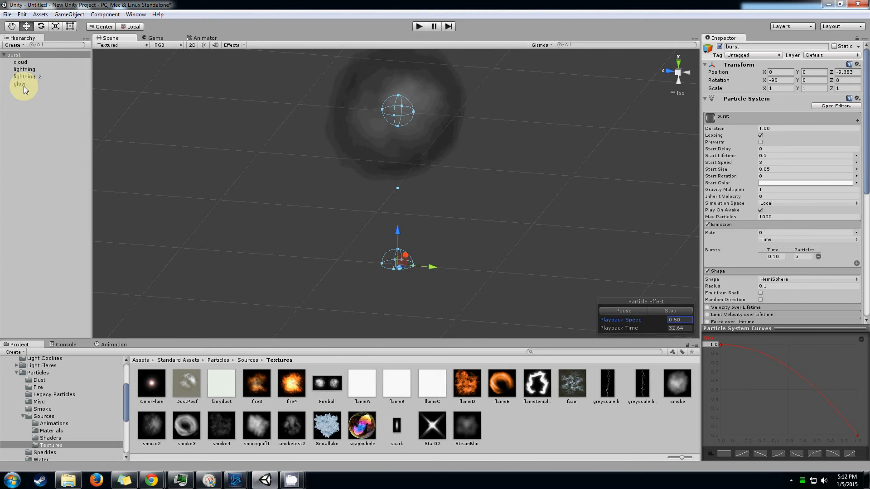
Move the burst effect aside along the world Z axis to about -13.18 and stop its particle preview
{"action": "scroll", "coordinate": [277, 171], "scroll_direction": "down", "scroll_amount": 4}
{"action": "middle_click_drag", "start_coordinate": [296, 186], "coordinate": [277, 180]}
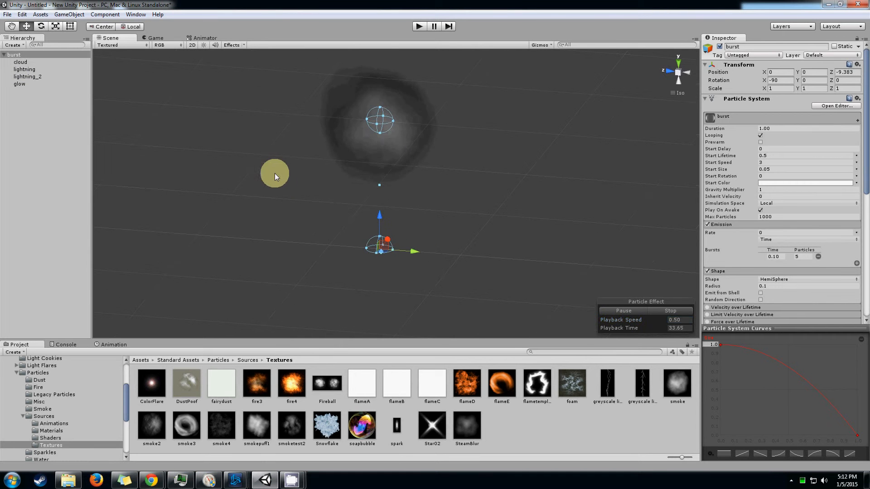
{"action": "left_click", "coordinate": [16, 55]}
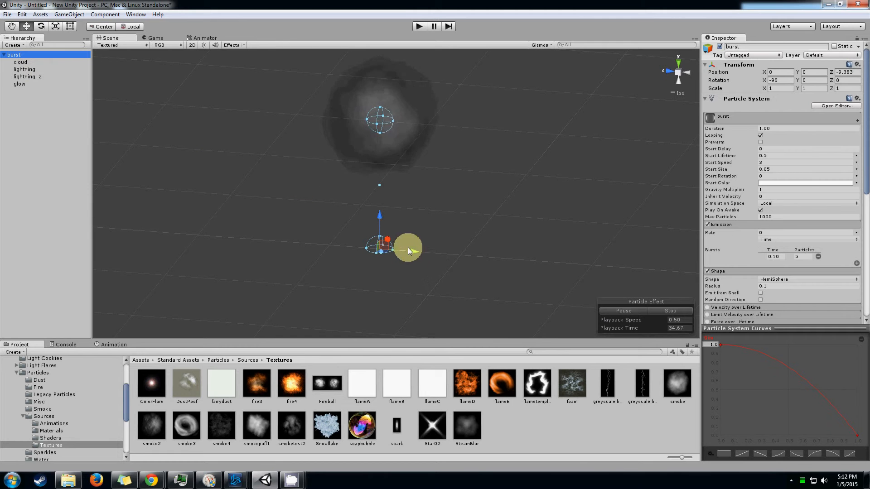
{"action": "left_click_drag", "start_coordinate": [408, 247], "coordinate": [18, 300]}
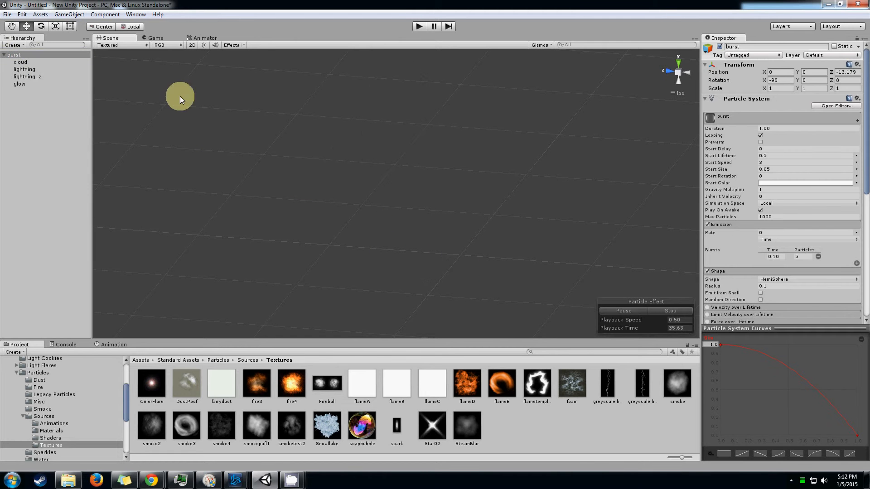
{"action": "left_click", "coordinate": [663, 310]}
Compare the greyscale lightning and greyscale lightning2 textures in the Textures folder
{"action": "left_click", "coordinate": [609, 385]}
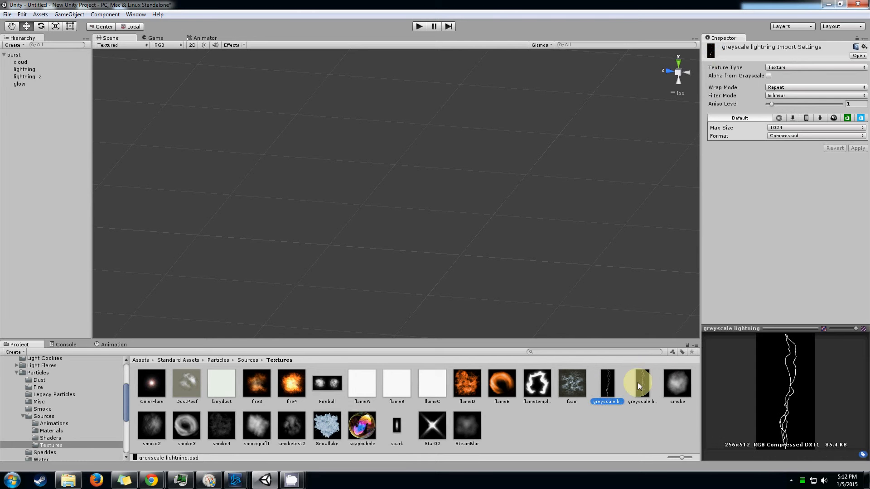
{"action": "left_click", "coordinate": [645, 384]}
{"action": "left_click", "coordinate": [618, 387]}
{"action": "left_click", "coordinate": [650, 385]}
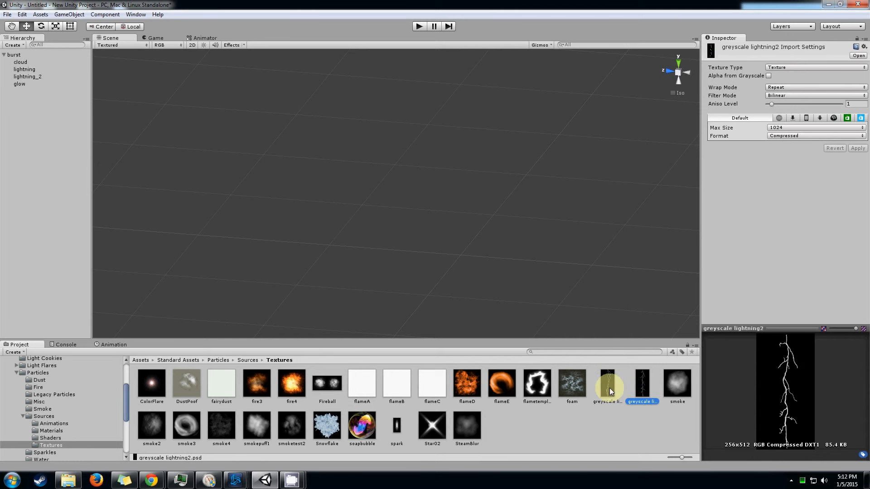
{"action": "left_click", "coordinate": [610, 388]}
{"action": "left_click", "coordinate": [641, 389]}
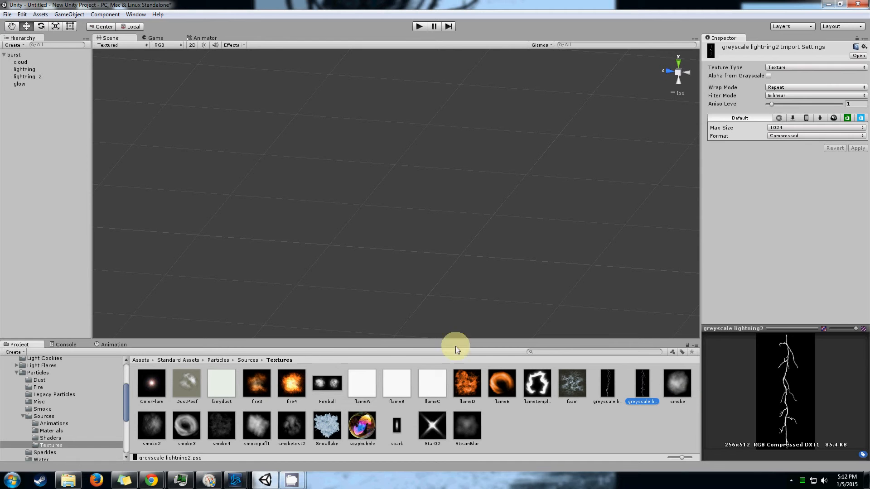
Create a new particle system in the scene
{"action": "left_click", "coordinate": [32, 84]}
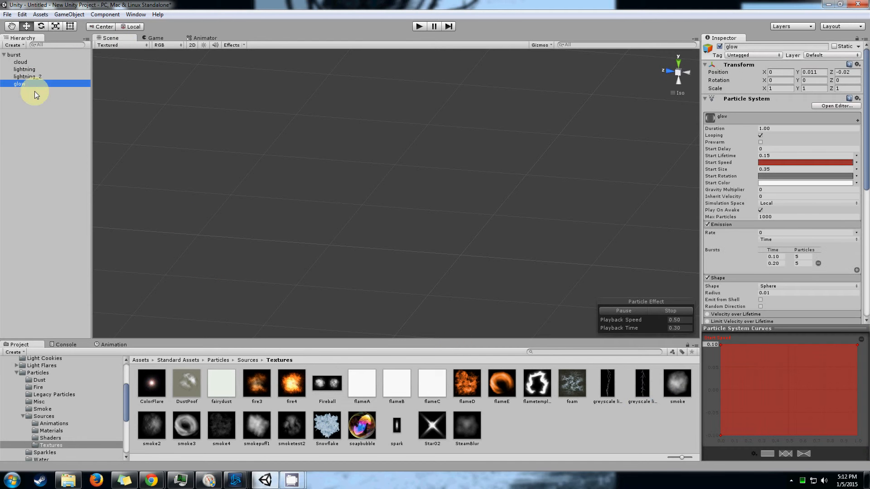
{"action": "left_click", "coordinate": [69, 14]}
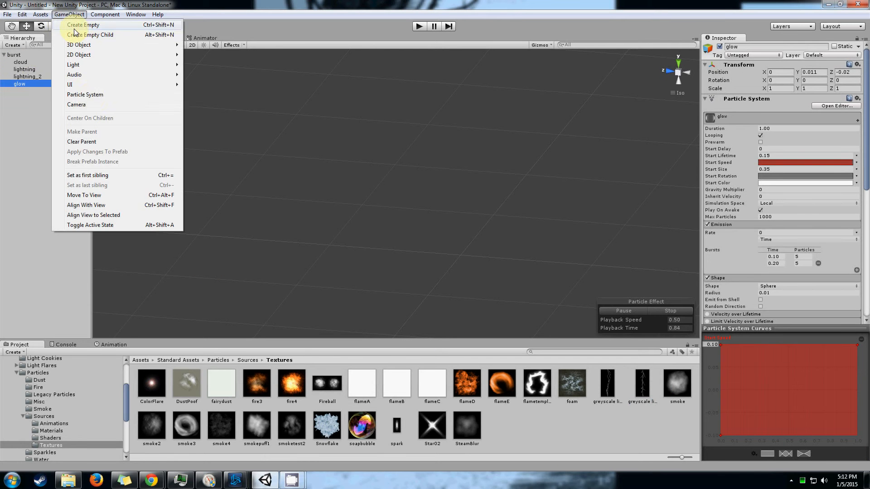
{"action": "left_click", "coordinate": [90, 96]}
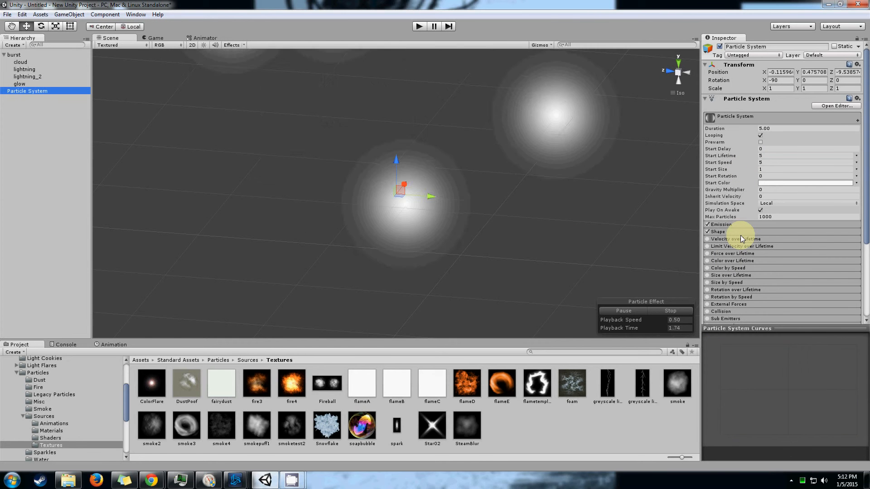
Examine the finished burst effect up close in the scene as a reference
{"action": "left_click", "coordinate": [36, 55]}
{"action": "double_click", "coordinate": [36, 55]}
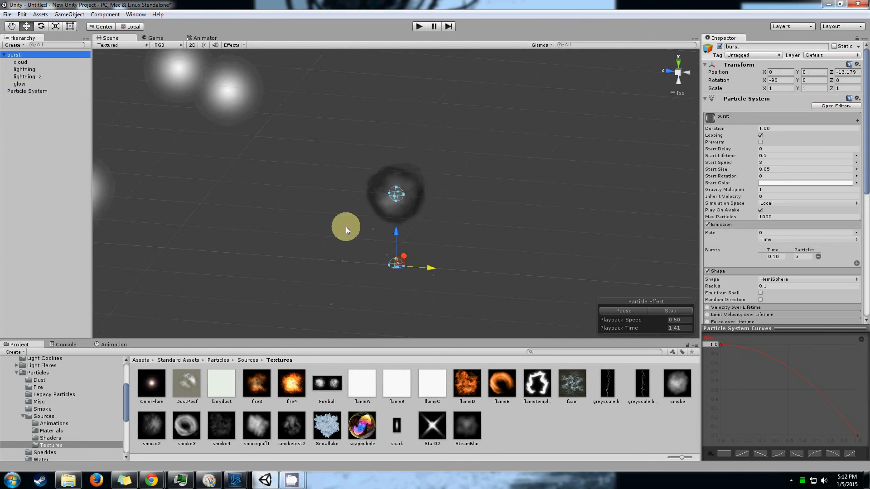
{"action": "scroll", "coordinate": [335, 222], "scroll_direction": "up", "scroll_amount": 8}
{"action": "middle_click_drag", "start_coordinate": [341, 223], "coordinate": [355, 165]}
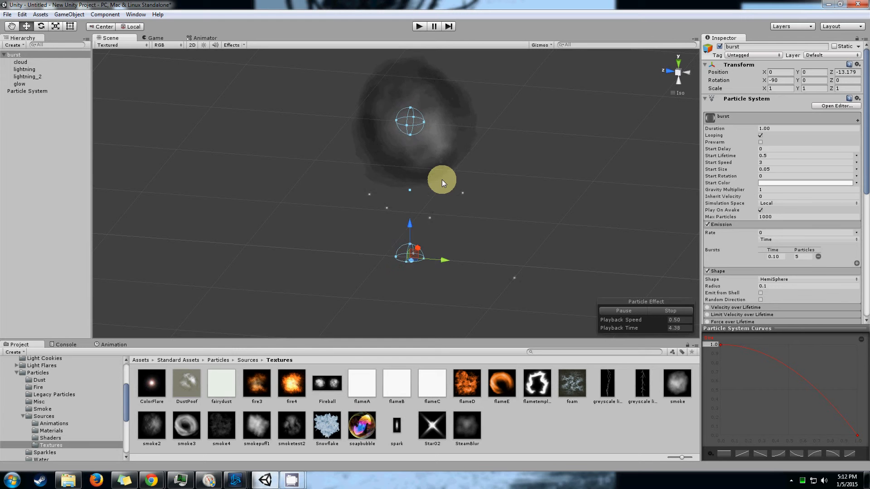
Select the new Particle System, frame it in the scene, and expand its Emission and Shape modules
{"action": "left_click", "coordinate": [45, 92]}
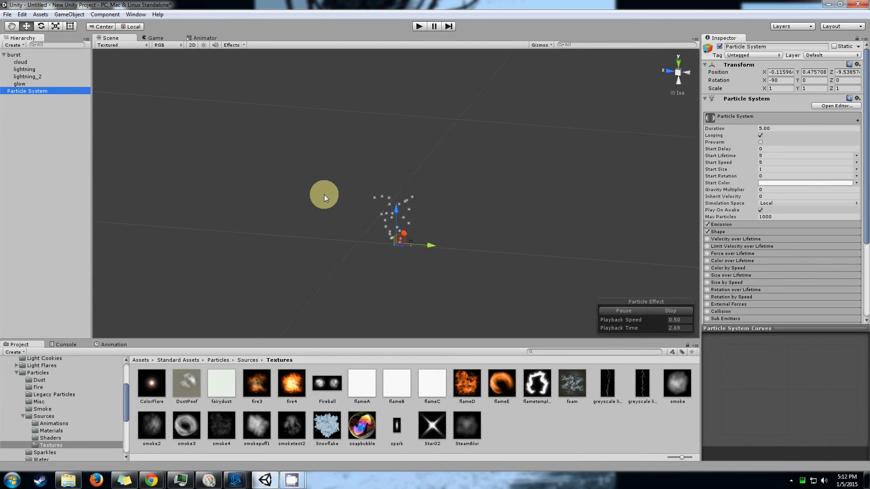
{"action": "scroll", "coordinate": [367, 201], "scroll_direction": "up", "scroll_amount": 6}
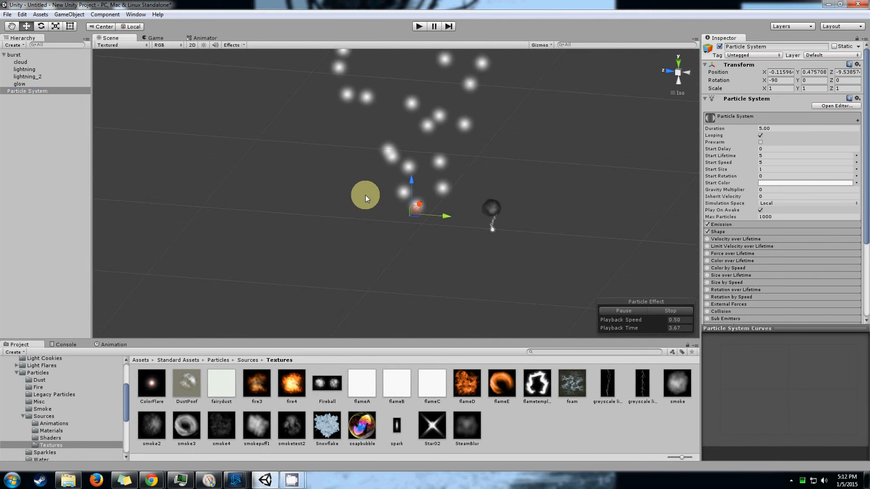
{"action": "scroll", "coordinate": [447, 232], "scroll_direction": "up", "scroll_amount": 10}
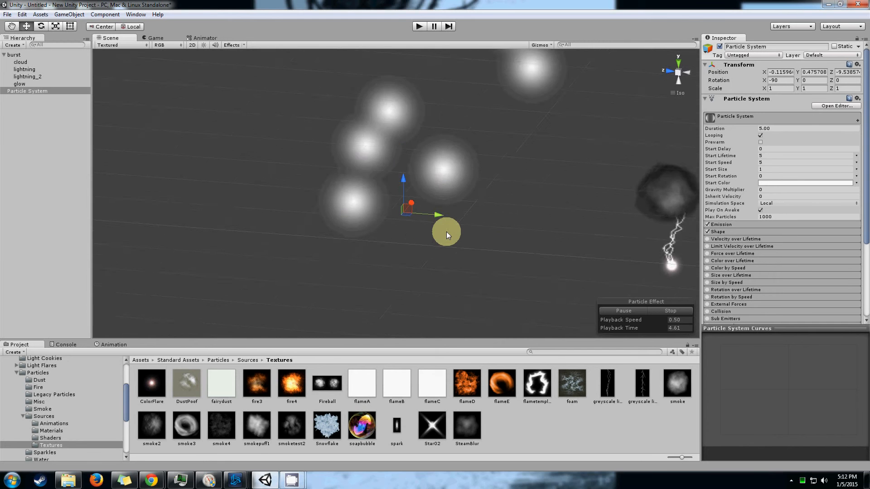
{"action": "scroll", "coordinate": [474, 221], "scroll_direction": "down", "scroll_amount": 9}
{"action": "middle_click_drag", "start_coordinate": [473, 198], "coordinate": [455, 208]}
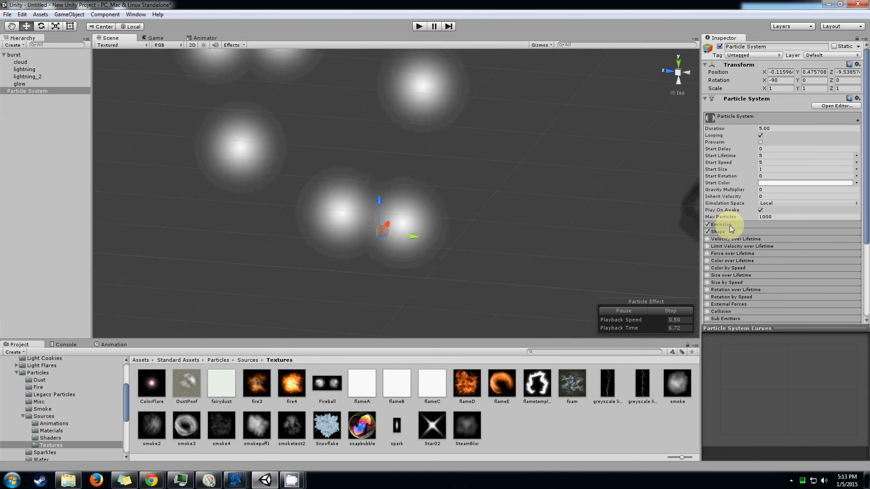
{"action": "left_click", "coordinate": [727, 226]}
{"action": "left_click", "coordinate": [721, 270]}
{"action": "scroll", "coordinate": [717, 217], "scroll_direction": "down", "scroll_amount": 3}
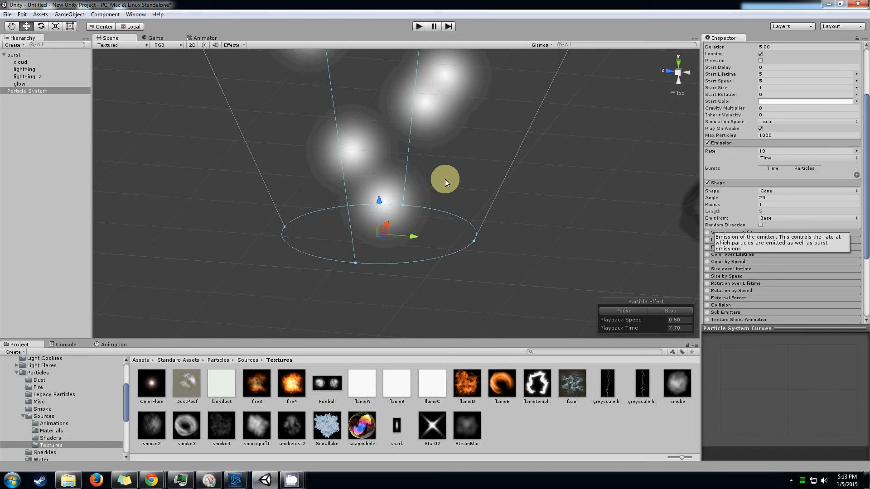
Change the emitter shape to Box and set Box X, Box Y and Box Z to 0
{"action": "left_click", "coordinate": [777, 192]}
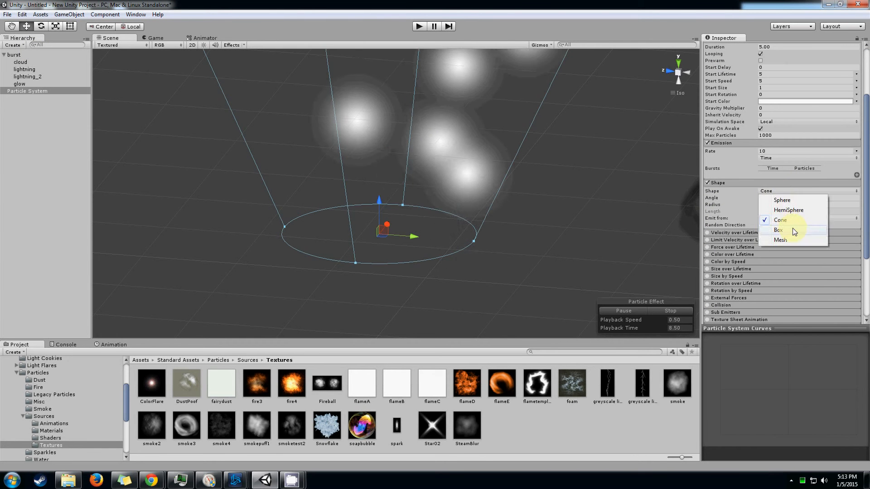
{"action": "left_click", "coordinate": [787, 231]}
{"action": "left_click", "coordinate": [771, 197]}
{"action": "type", "text": "0"}
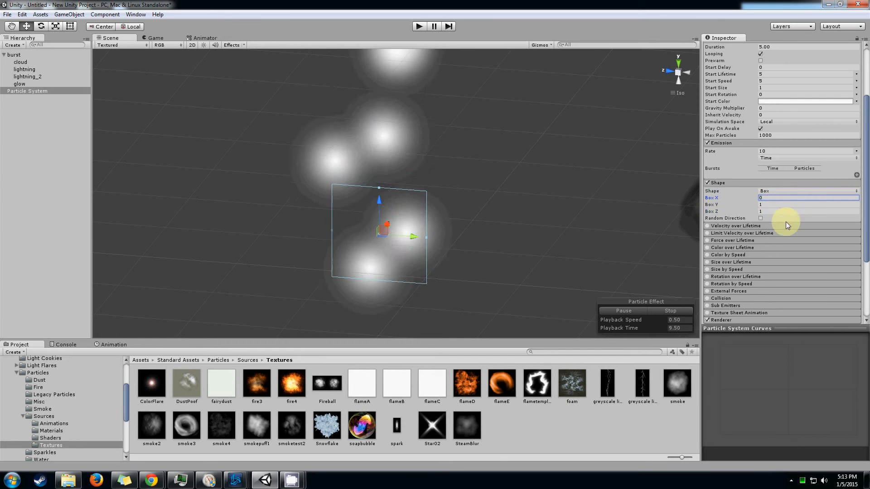
{"action": "left_click", "coordinate": [771, 204]}
{"action": "type", "text": "0"}
{"action": "left_click", "coordinate": [774, 211]}
{"action": "type", "text": "0"}
Set the emission rate to 0 and add a burst of 1 particle at time 0.00
{"action": "scroll", "coordinate": [421, 258], "scroll_direction": "up", "scroll_amount": 6}
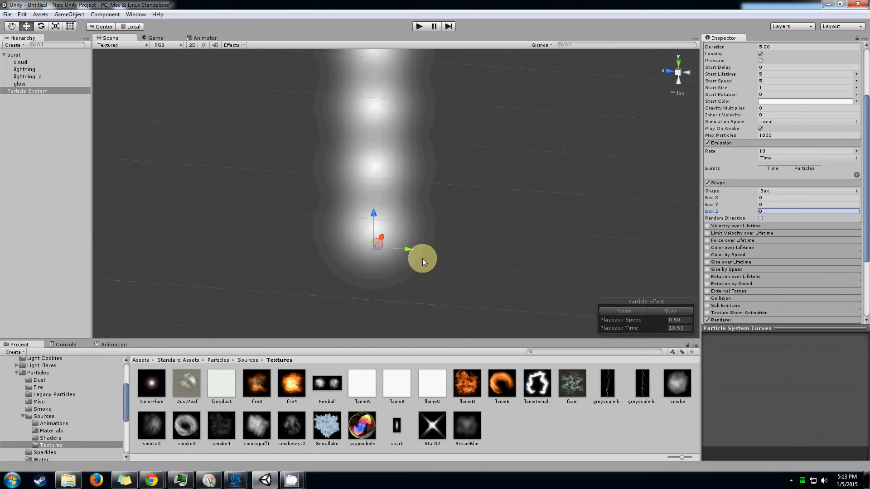
{"action": "middle_click_drag", "start_coordinate": [421, 259], "coordinate": [455, 227]}
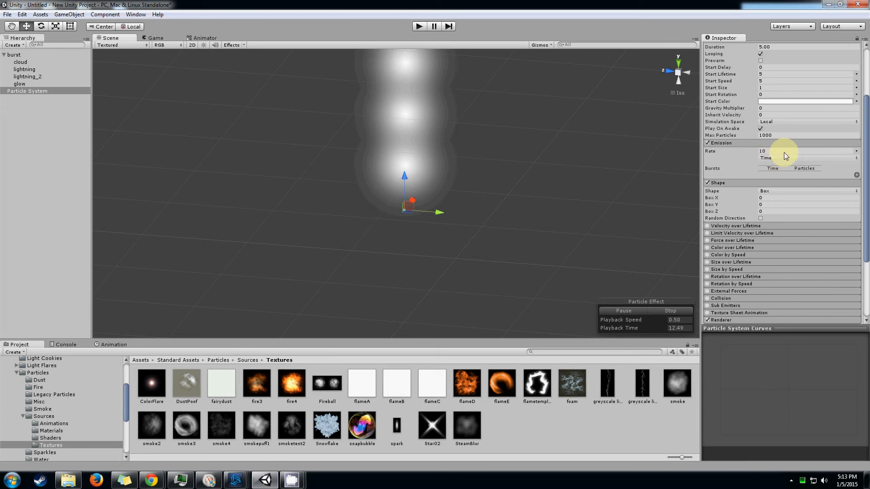
{"action": "left_click", "coordinate": [770, 151]}
{"action": "type", "text": "0"}
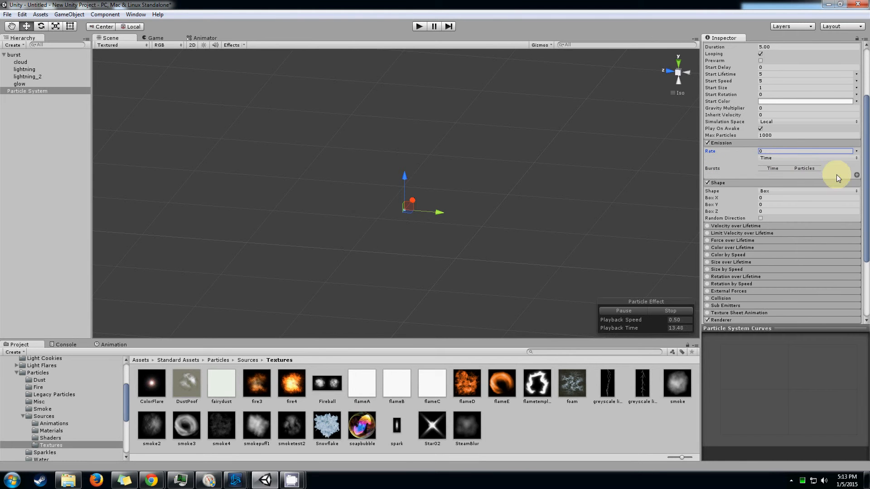
{"action": "left_click", "coordinate": [856, 174]}
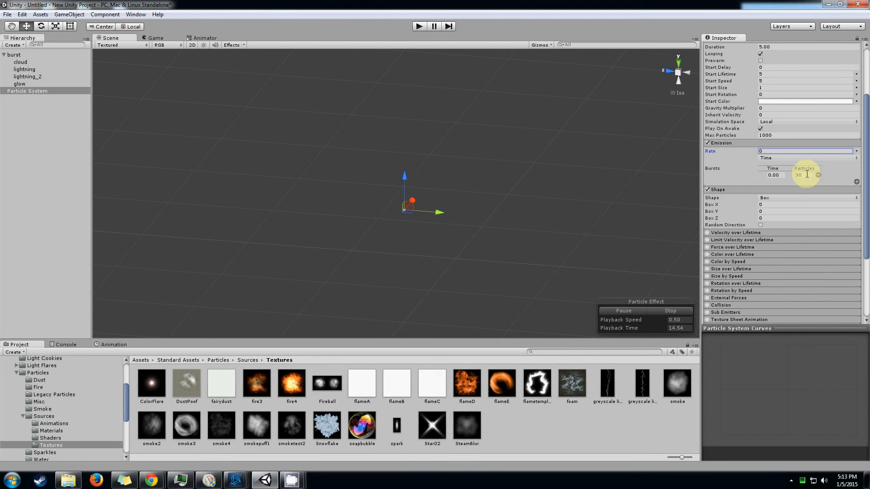
{"action": "left_click", "coordinate": [805, 175]}
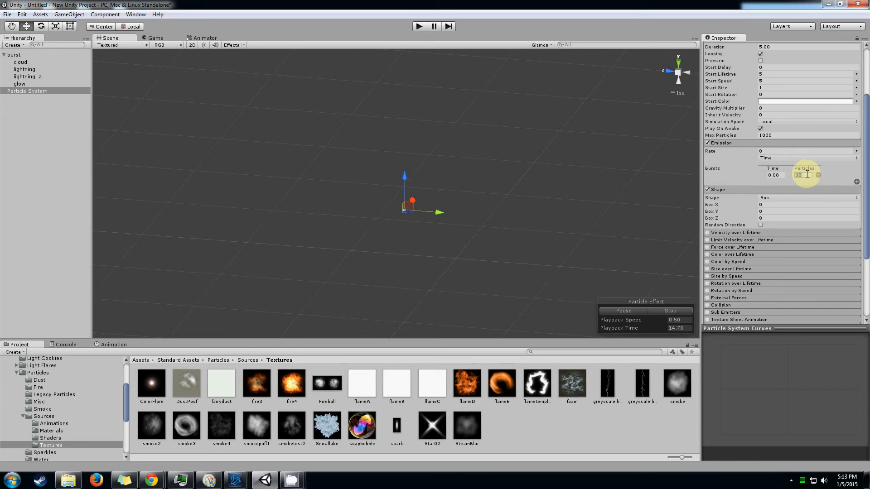
{"action": "left_click", "coordinate": [675, 314]}
{"action": "left_click", "coordinate": [806, 175]}
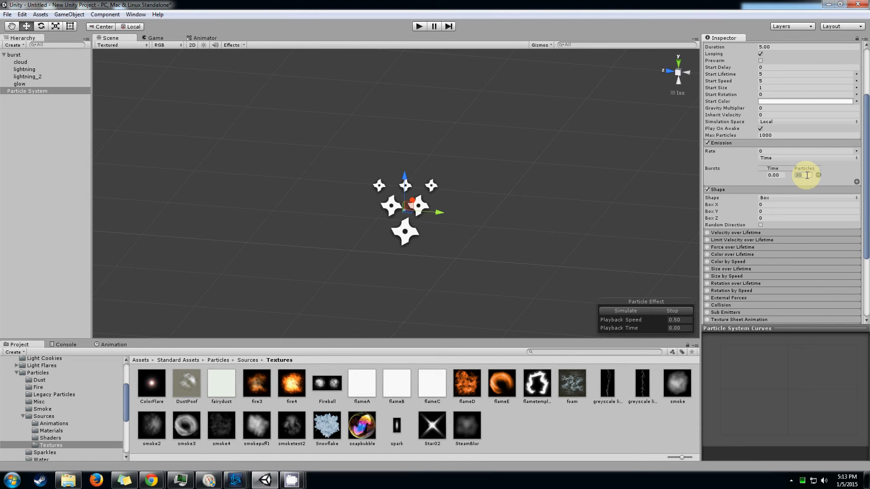
{"action": "type", "text": "1"}
Set the particle system's duration to 1 and start lifetime to 0.15, and restart the preview simulation
{"action": "scroll", "coordinate": [750, 203], "scroll_direction": "up", "scroll_amount": 3}
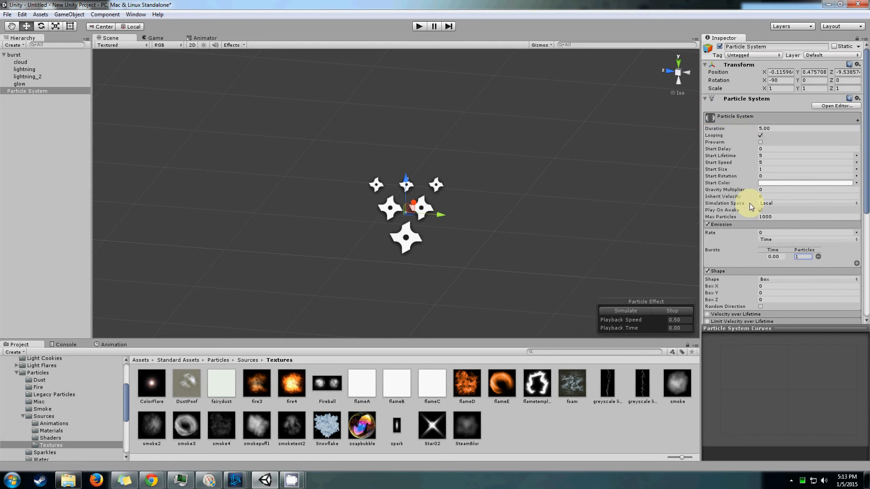
{"action": "left_click", "coordinate": [766, 129]}
{"action": "type", "text": "1"}
{"action": "key", "text": "Return"}
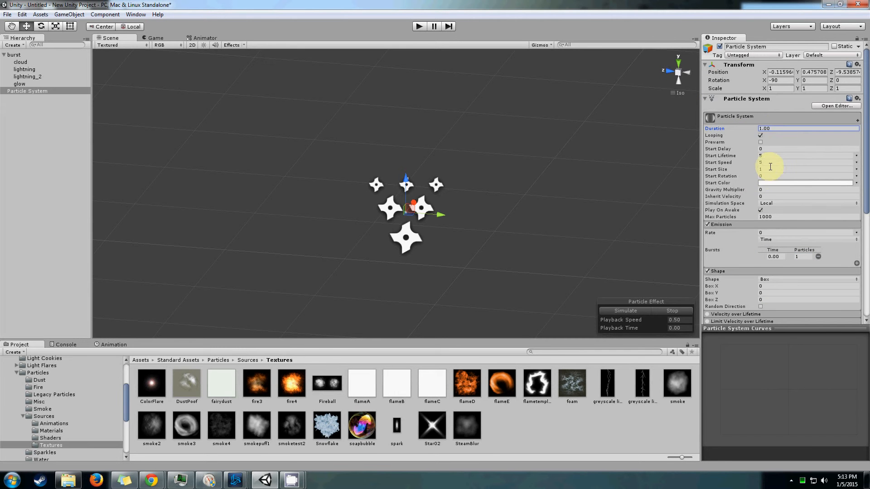
{"action": "left_click", "coordinate": [767, 155]}
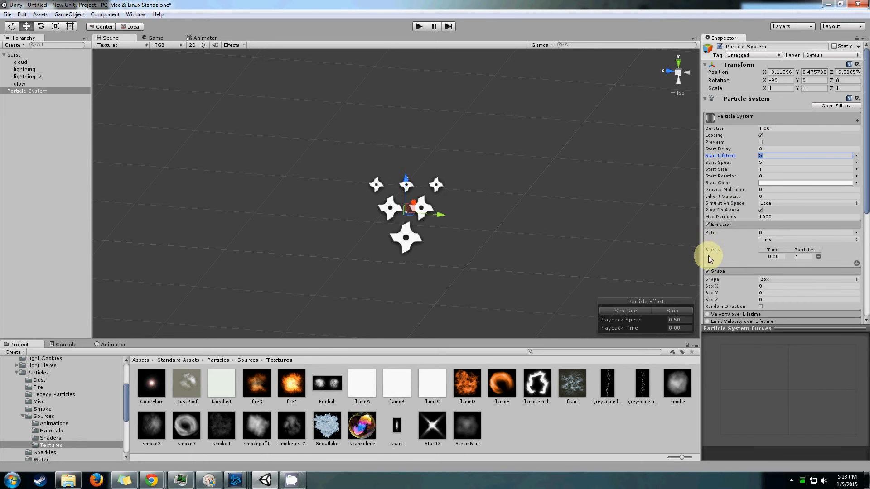
{"action": "type", "text": "0.15"}
{"action": "left_click", "coordinate": [644, 309]}
{"action": "left_click", "coordinate": [642, 309]}
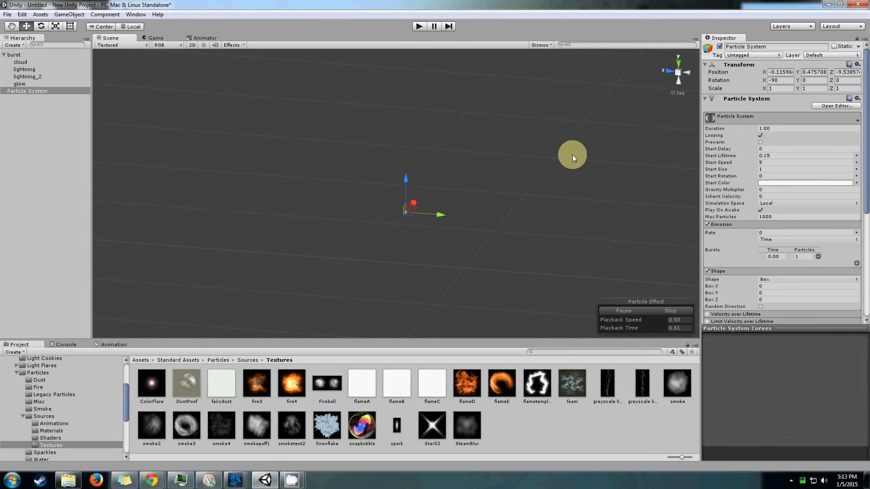
Assign the Lightning_1 material to the particle system's Renderer
{"action": "scroll", "coordinate": [757, 248], "scroll_direction": "down", "scroll_amount": 8}
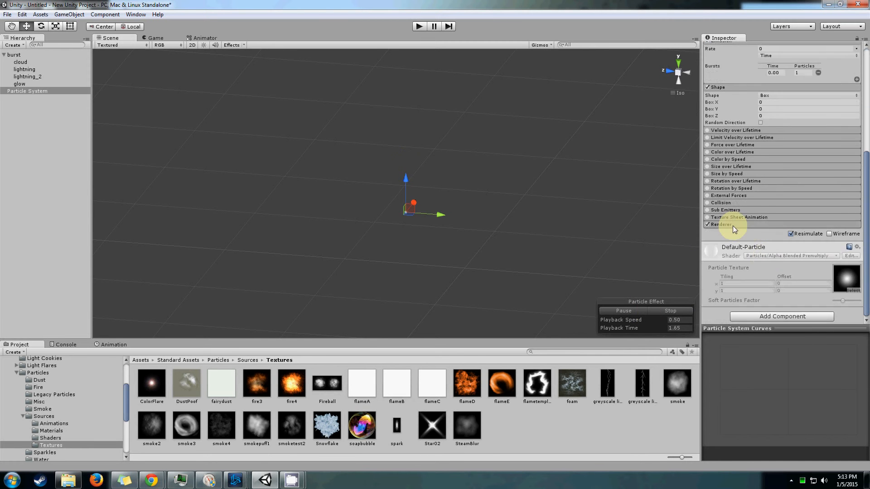
{"action": "left_click", "coordinate": [732, 225]}
{"action": "left_click", "coordinate": [856, 245]}
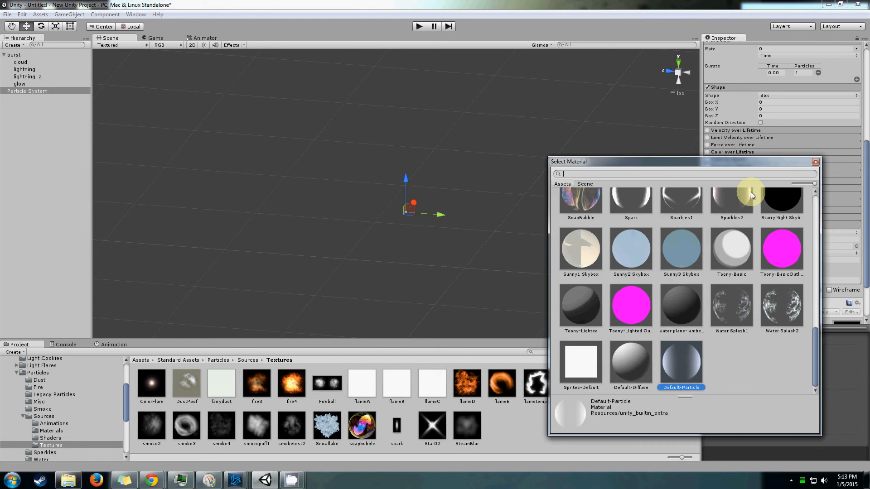
{"action": "type", "text": "lig"}
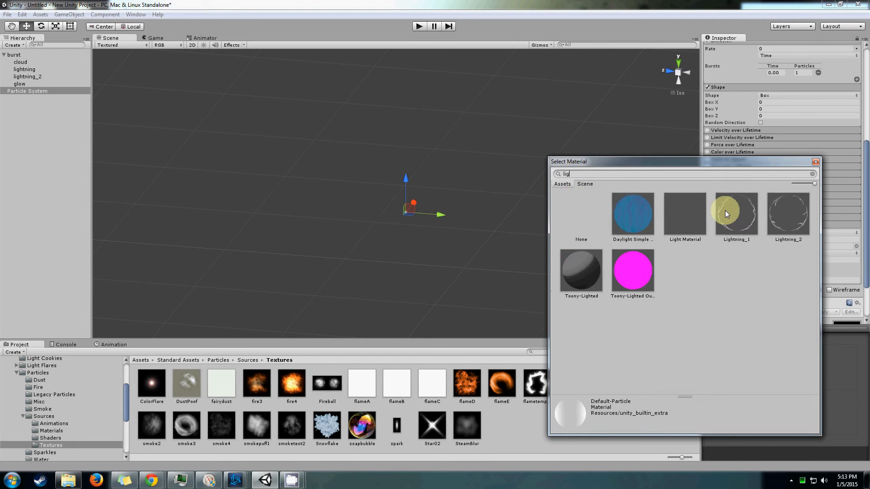
{"action": "left_click", "coordinate": [732, 211]}
{"action": "left_click", "coordinate": [732, 210]}
Set the lightning particle system's start speed to 0
{"action": "scroll", "coordinate": [794, 191], "scroll_direction": "up", "scroll_amount": 8}
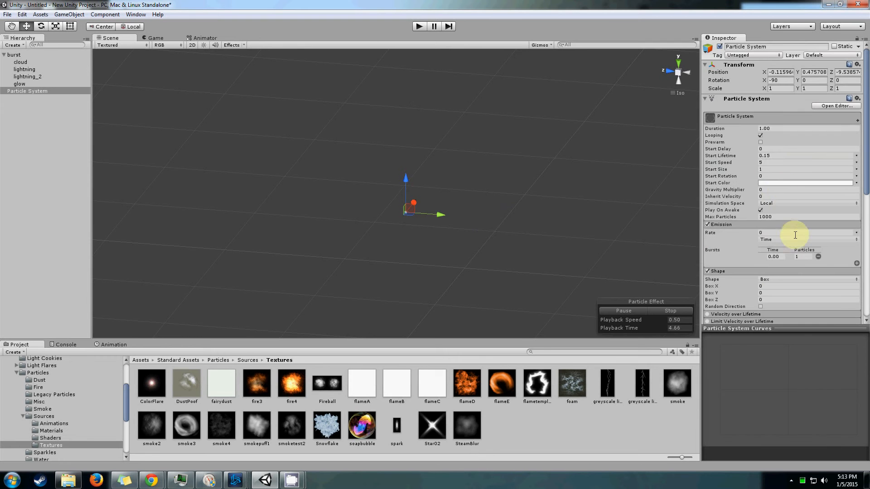
{"action": "left_click", "coordinate": [767, 163]}
{"action": "type", "text": "0"}
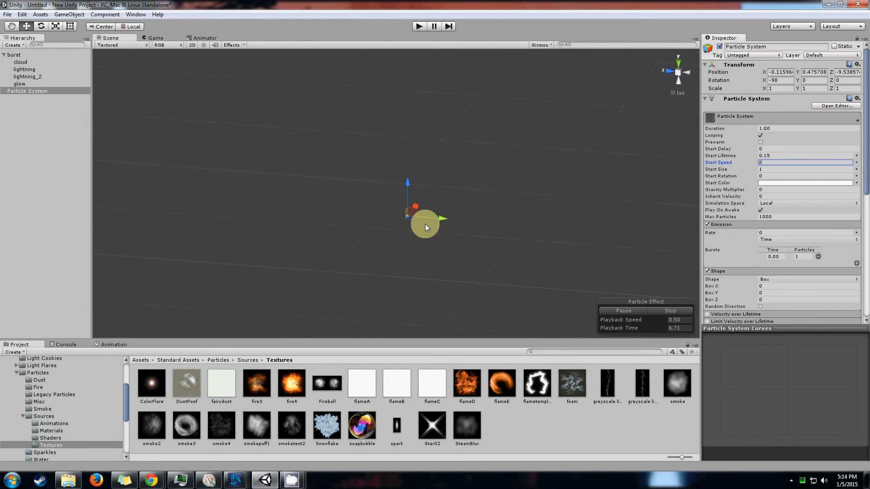
{"action": "scroll", "coordinate": [440, 230], "scroll_direction": "down", "scroll_amount": 12}
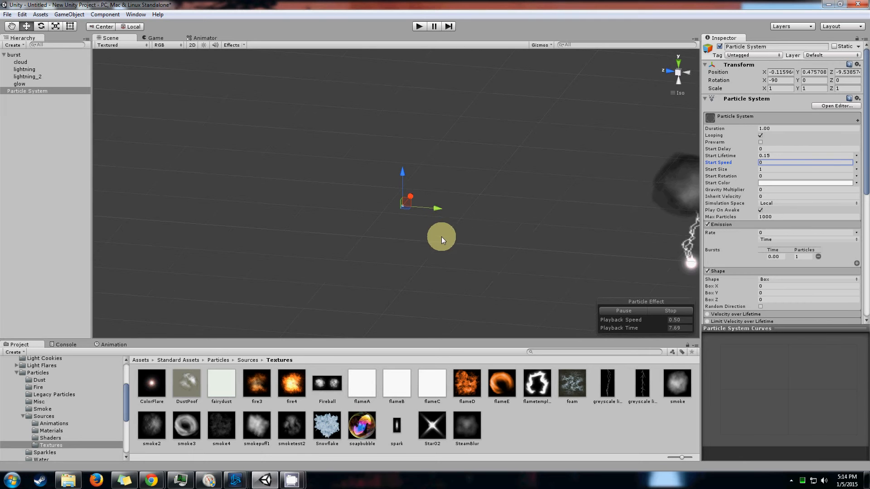
{"action": "left_click_drag", "start_coordinate": [462, 266], "coordinate": [391, 314], "text": "alt"}
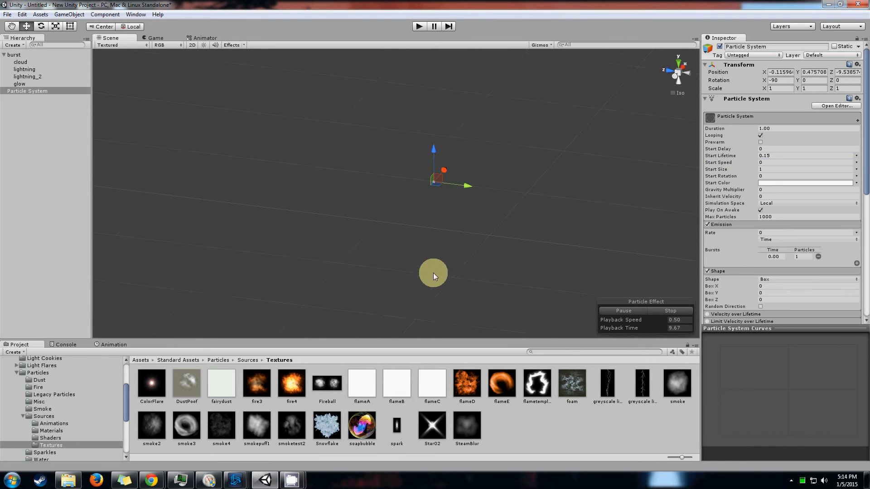
Enable Color over Lifetime and add a fully opaque alpha key at 50% in its gradient
{"action": "scroll", "coordinate": [782, 255], "scroll_direction": "down", "scroll_amount": 5}
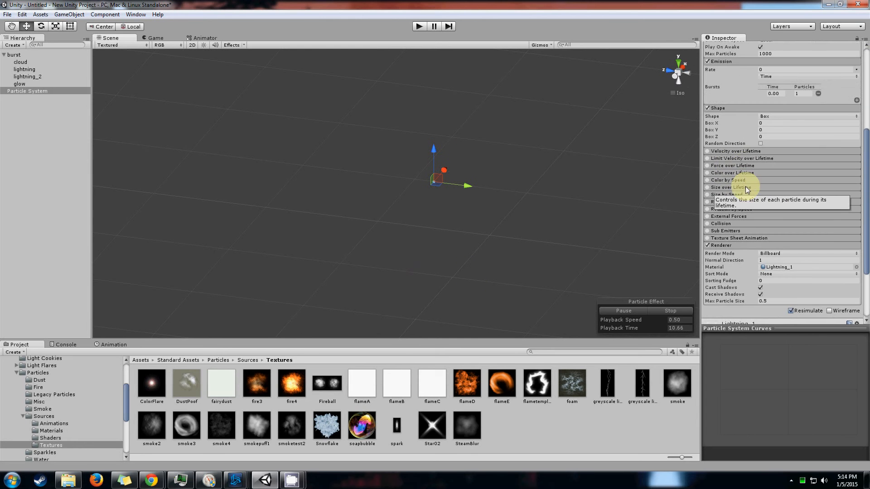
{"action": "left_click", "coordinate": [724, 175]}
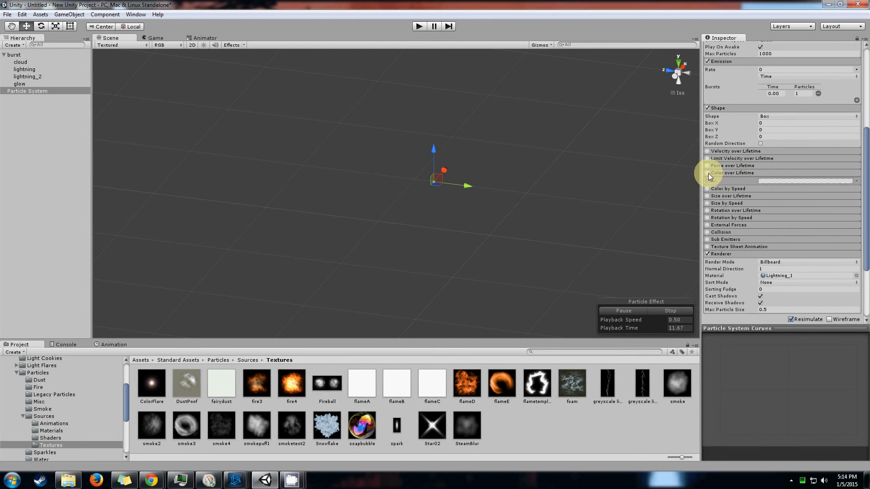
{"action": "left_click", "coordinate": [707, 173]}
{"action": "left_click", "coordinate": [775, 181]}
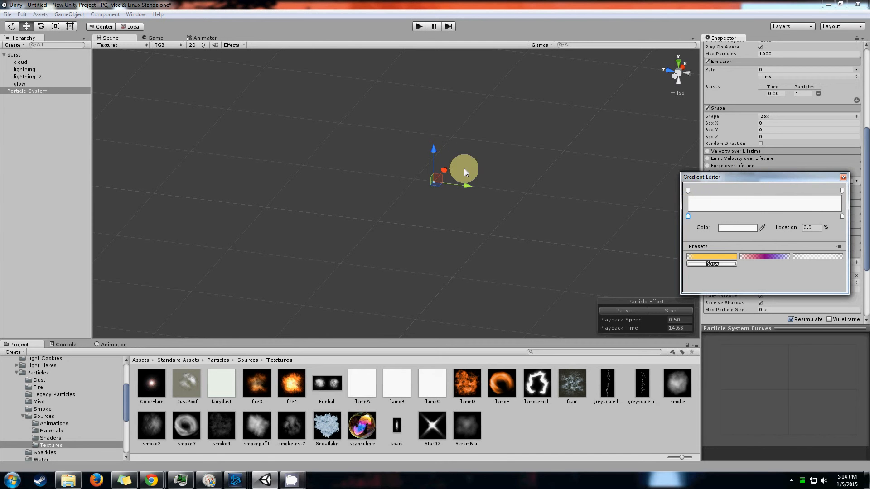
{"action": "left_click", "coordinate": [758, 191]}
{"action": "left_click_drag", "start_coordinate": [759, 191], "coordinate": [767, 190]}
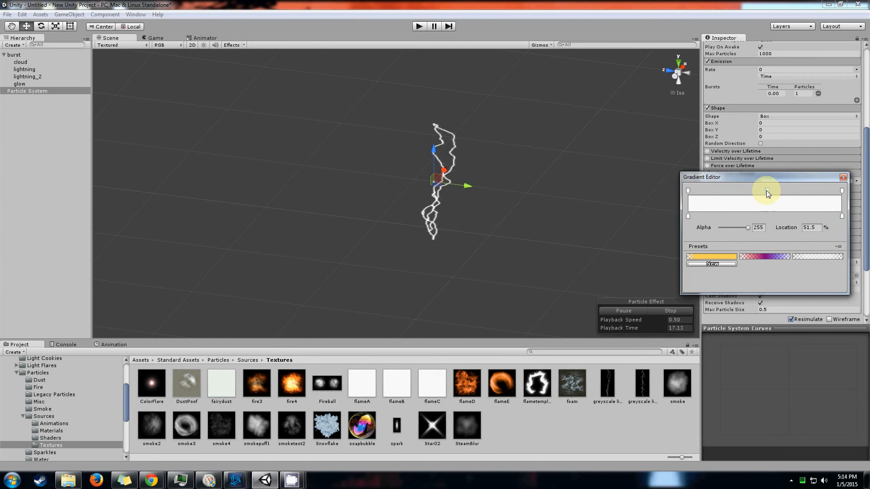
{"action": "left_click", "coordinate": [817, 227]}
{"action": "type", "text": "50"}
Lower the alpha of the gradient's key at 100% so the bolt fades out, and close the Gradient Editor
{"action": "left_click", "coordinate": [841, 191]}
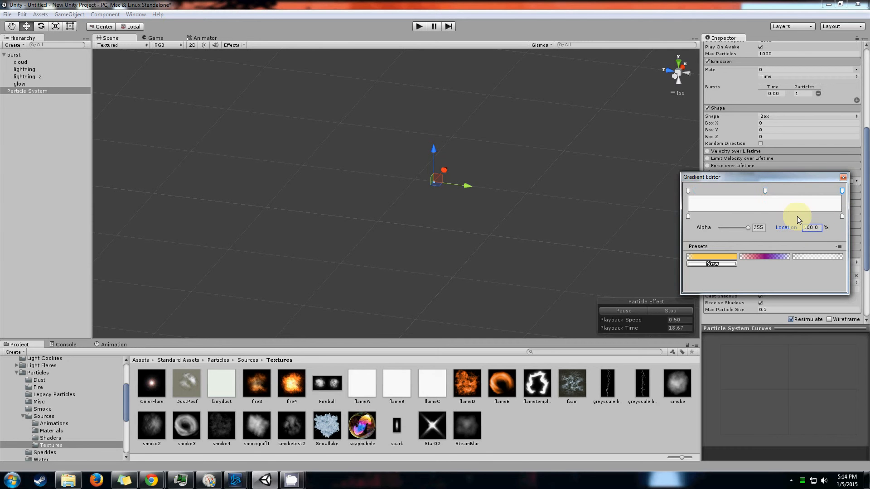
{"action": "left_click_drag", "start_coordinate": [748, 227], "coordinate": [720, 227]}
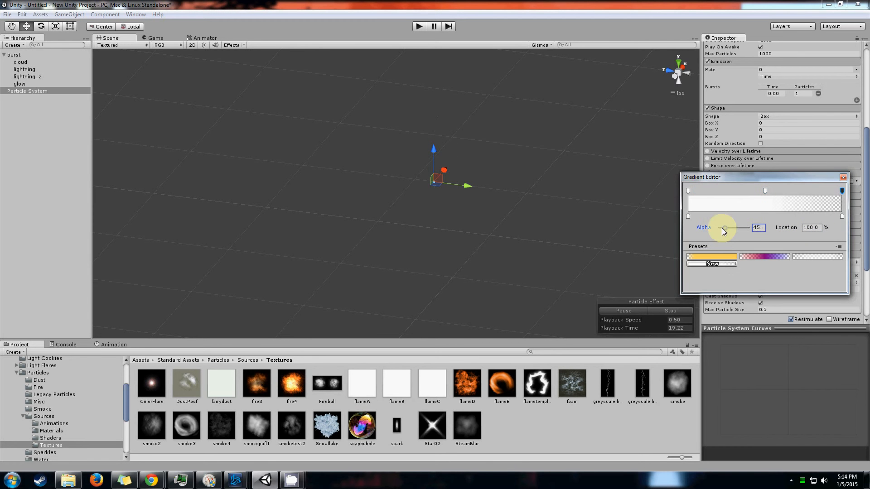
{"action": "left_click", "coordinate": [843, 176]}
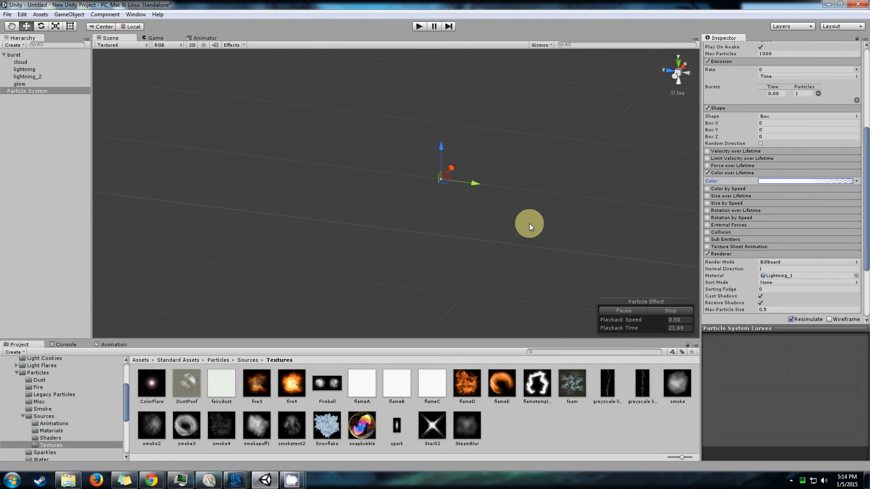
Duplicate the lightning Particle System and make the copy a child of the original
{"action": "scroll", "coordinate": [529, 223], "scroll_direction": "down", "scroll_amount": 6}
{"action": "middle_click_drag", "start_coordinate": [496, 223], "coordinate": [481, 228]}
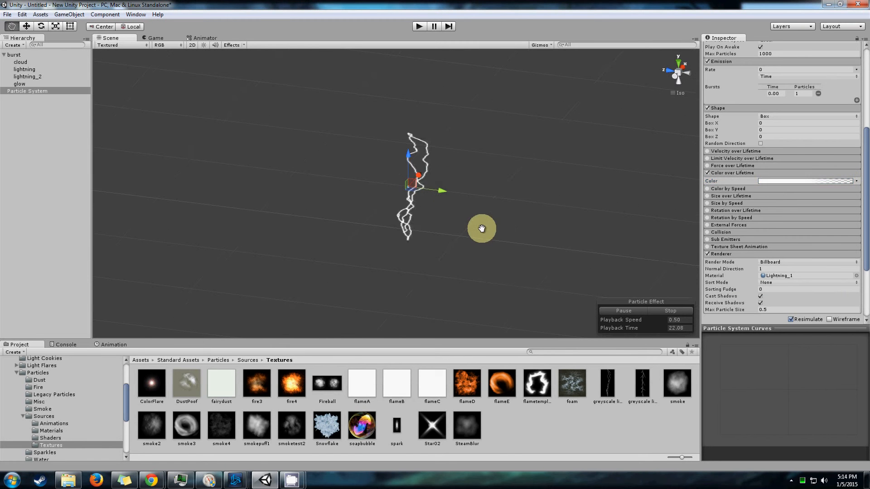
{"action": "left_click", "coordinate": [15, 89]}
{"action": "key", "text": "ctrl+d"}
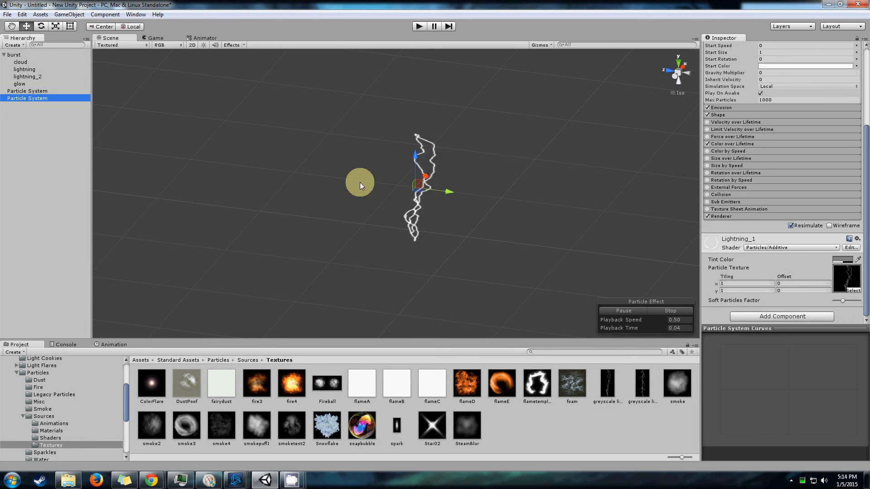
{"action": "left_click_drag", "start_coordinate": [50, 99], "coordinate": [34, 91]}
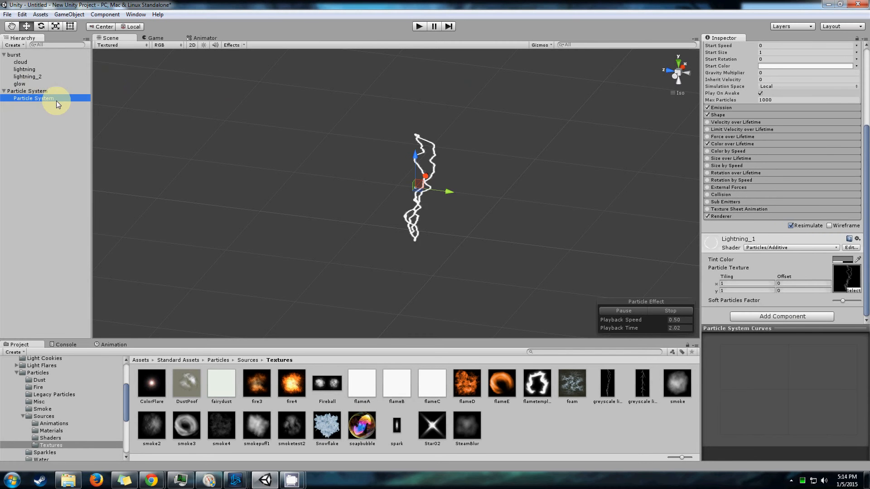
Change the child particle system's Renderer material to Lightning_2
{"action": "scroll", "coordinate": [447, 209], "scroll_direction": "up", "scroll_amount": 3}
{"action": "left_click", "coordinate": [745, 215]}
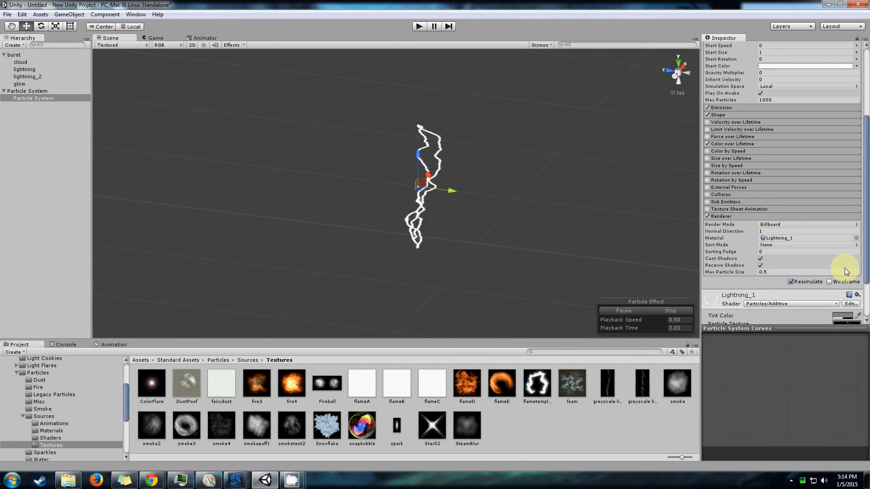
{"action": "left_click", "coordinate": [856, 239]}
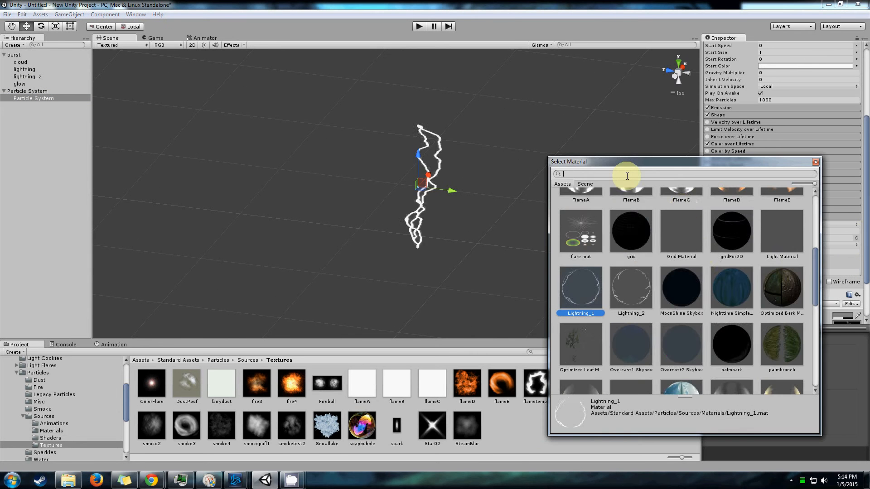
{"action": "type", "text": "light"}
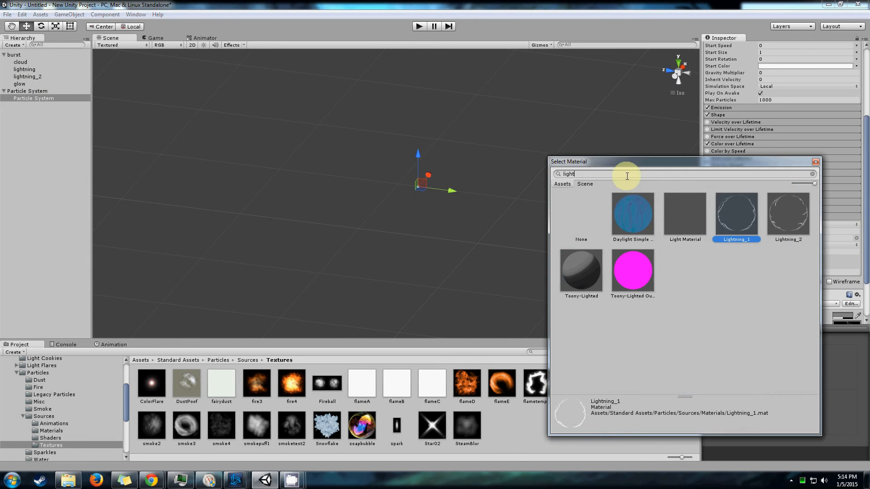
{"action": "double_click", "coordinate": [790, 218]}
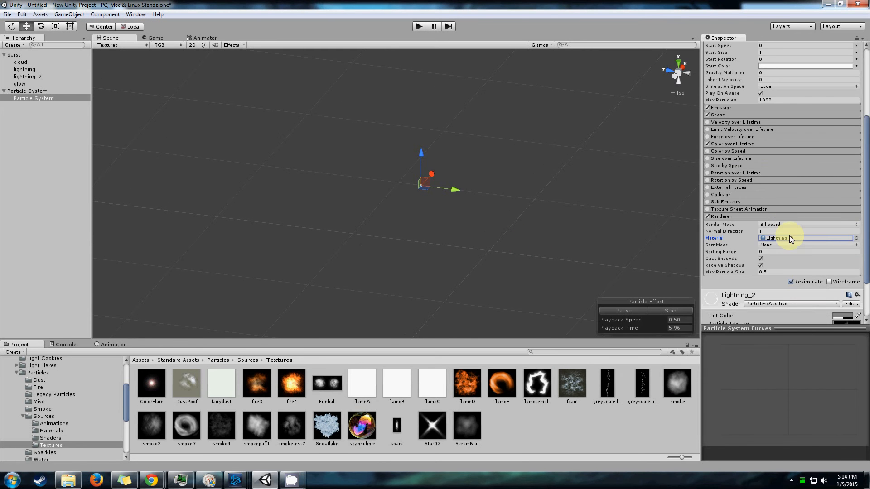
Set the child particle system's burst time to 0.20
{"action": "scroll", "coordinate": [789, 235], "scroll_direction": "up", "scroll_amount": 5}
{"action": "left_click", "coordinate": [730, 225]}
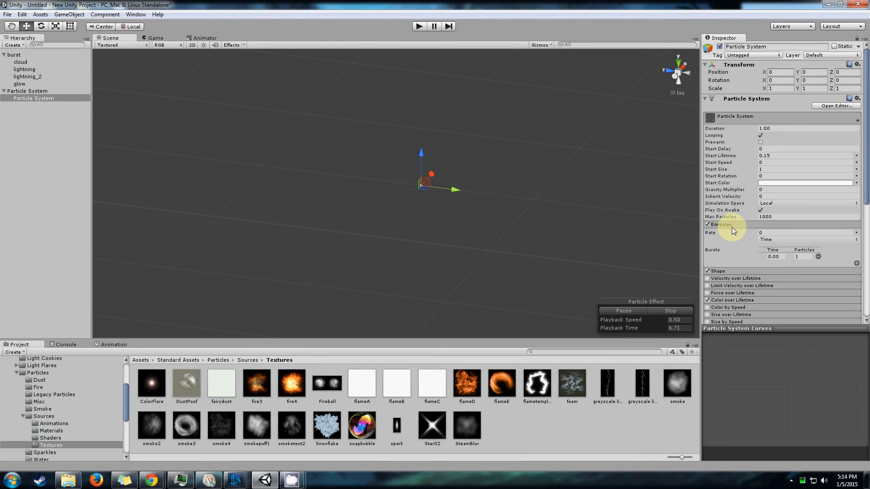
{"action": "left_click", "coordinate": [775, 257]}
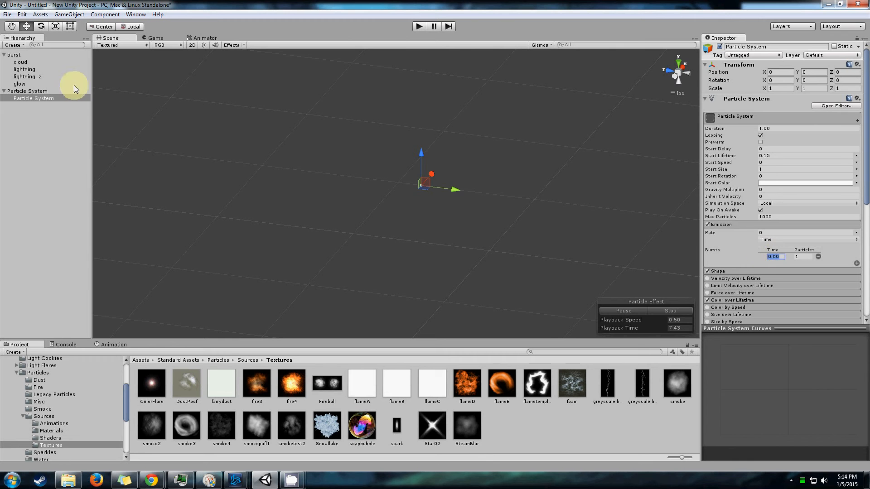
{"action": "double_click", "coordinate": [781, 257]}
{"action": "type", "text": "2"}
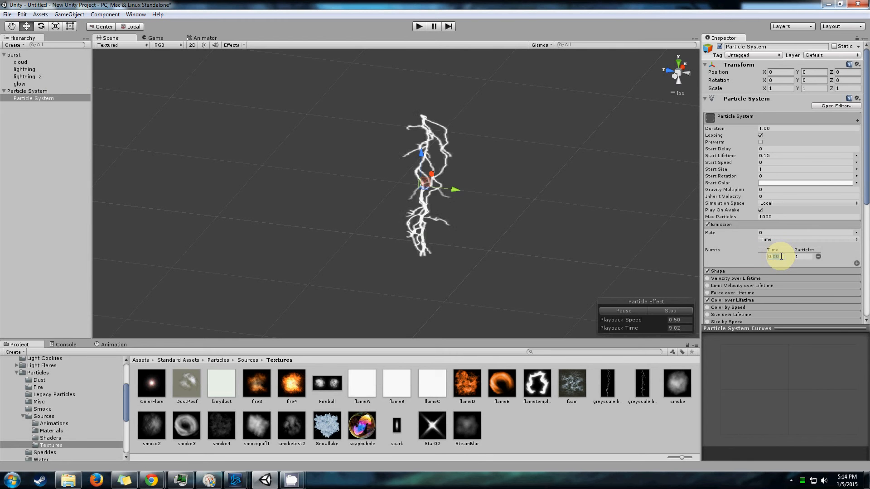
Set the parent particle system's burst time to 0.10
{"action": "left_click", "coordinate": [55, 94]}
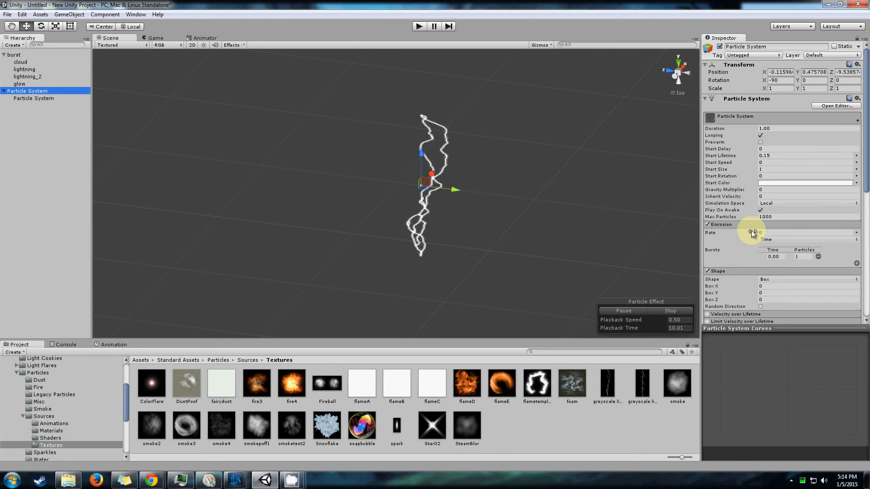
{"action": "left_click", "coordinate": [782, 257]}
{"action": "type", "text": "0.1"}
{"action": "key", "text": "Return"}
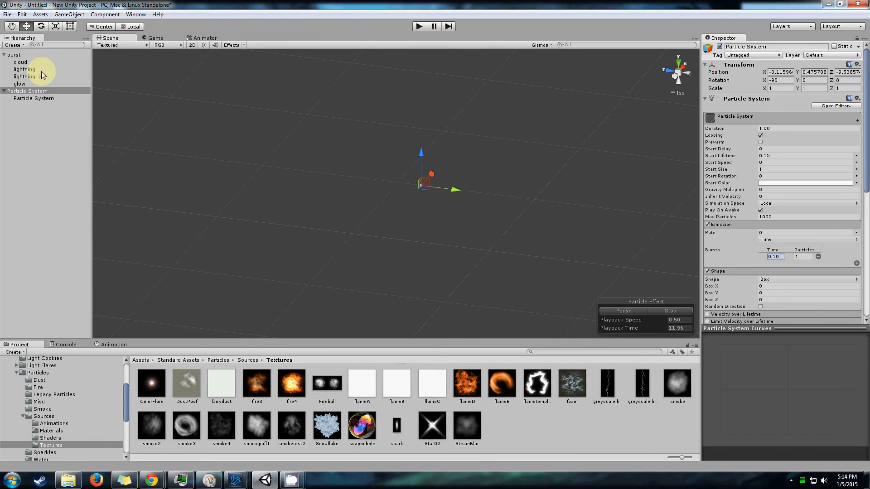
Create a new Particle System and nest it under the child lightning system
{"action": "left_click", "coordinate": [23, 132]}
{"action": "left_click", "coordinate": [32, 98]}
{"action": "left_click", "coordinate": [69, 14]}
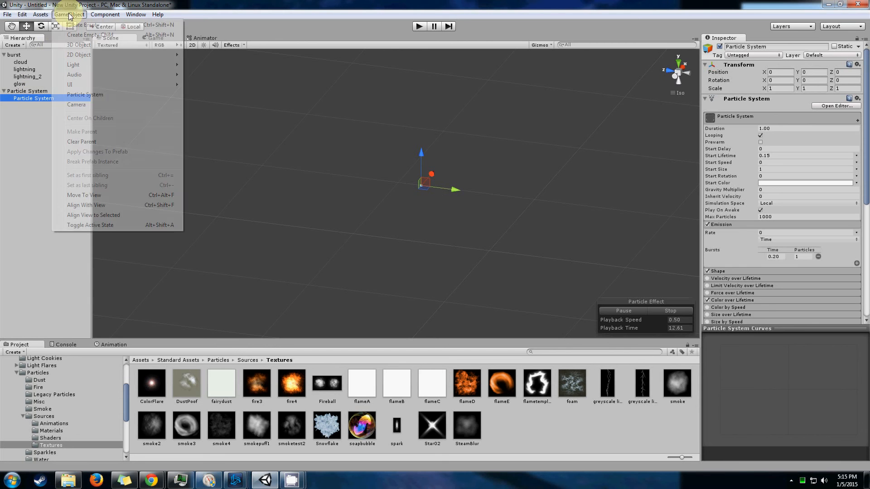
{"action": "left_click", "coordinate": [97, 95]}
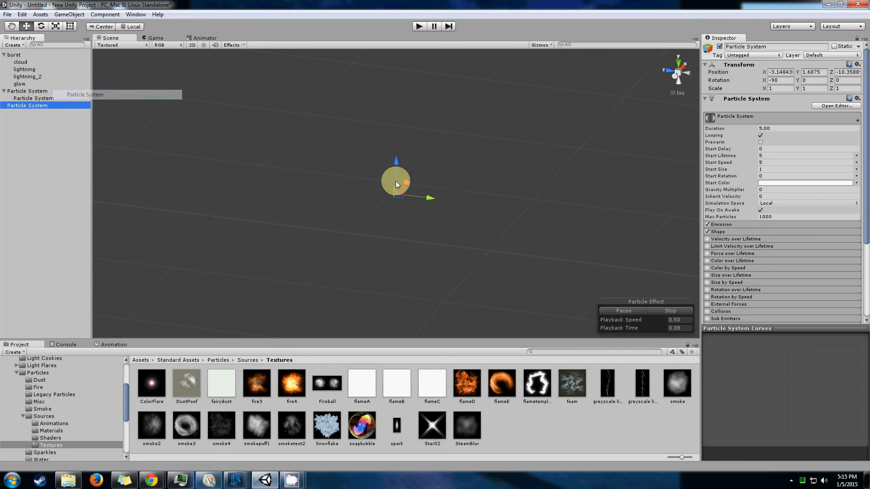
{"action": "left_click_drag", "start_coordinate": [64, 107], "coordinate": [43, 98]}
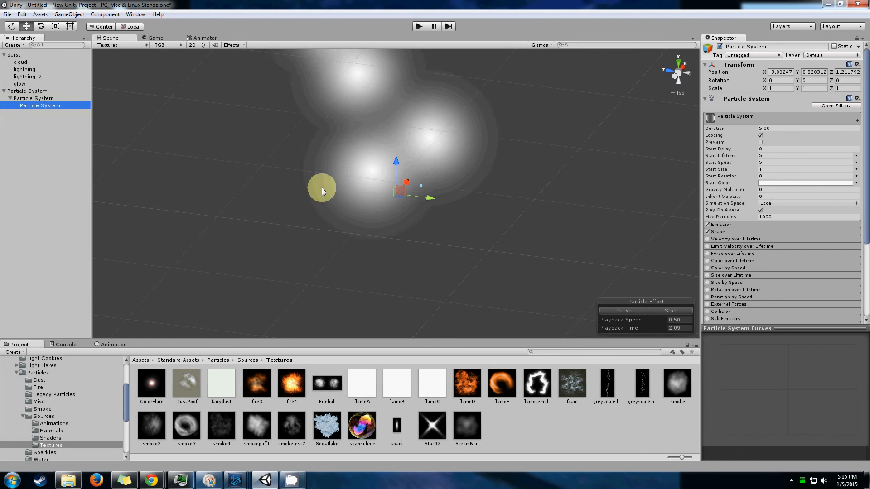
Expand the new system's Emission and Shape modules, and change its emitter to a Sphere with radius 0.1
{"action": "left_click", "coordinate": [729, 232]}
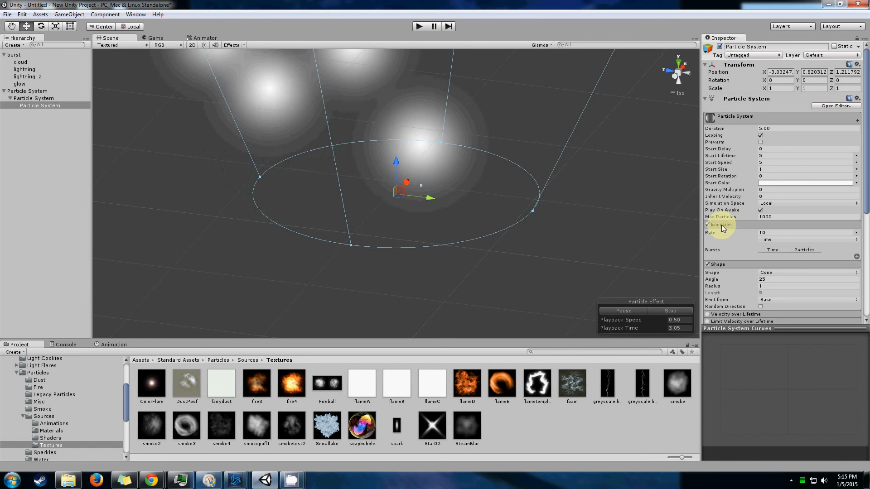
{"action": "left_click", "coordinate": [720, 224]}
{"action": "left_click", "coordinate": [775, 272]}
{"action": "left_click", "coordinate": [778, 282]}
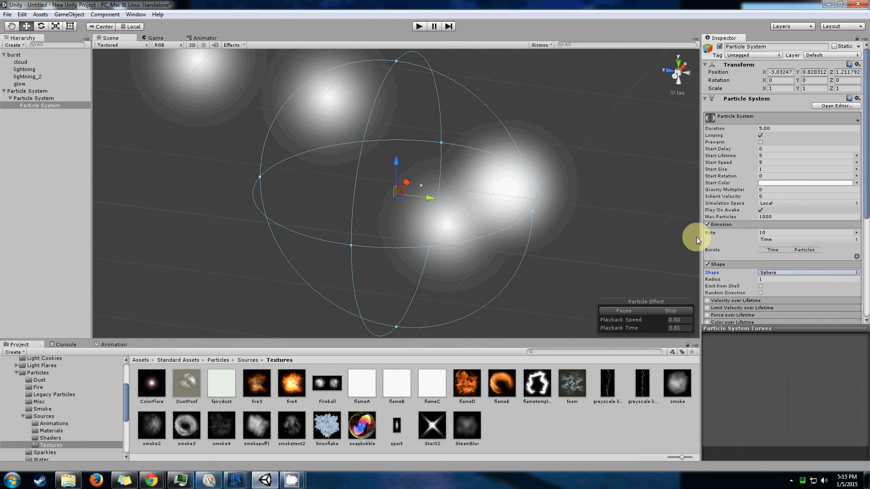
{"action": "left_click", "coordinate": [775, 280]}
{"action": "type", "text": "0.1"}
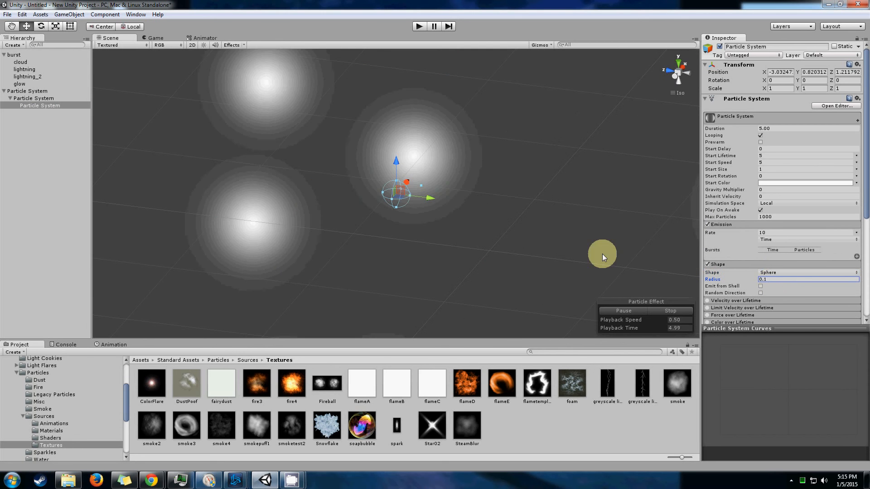
Set the new system's duration to 1, start lifetime to 1 and start speed to 0
{"action": "scroll", "coordinate": [793, 204], "scroll_direction": "down", "scroll_amount": 3}
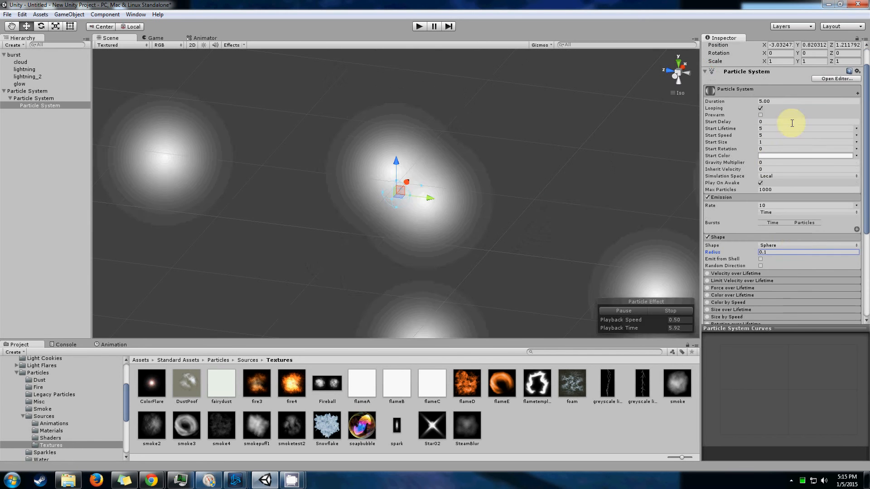
{"action": "left_click", "coordinate": [771, 101]}
{"action": "type", "text": "1"}
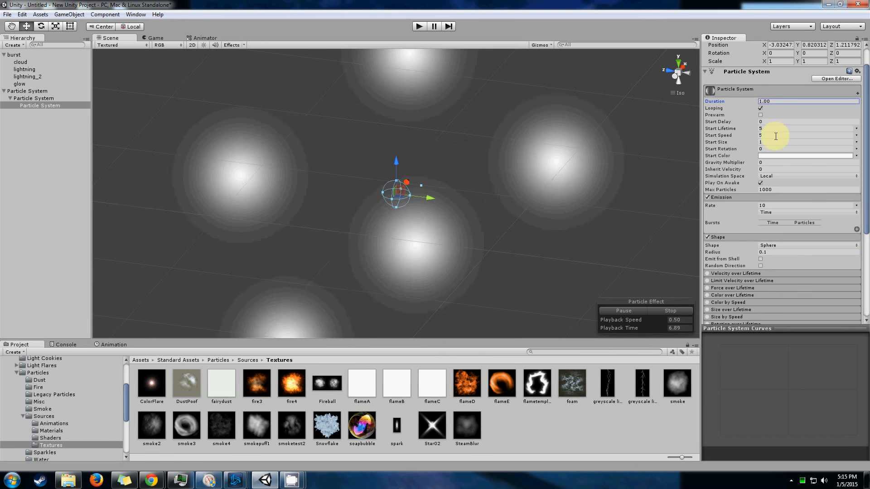
{"action": "left_click", "coordinate": [768, 128]}
{"action": "type", "text": "1"}
{"action": "left_click", "coordinate": [769, 135]}
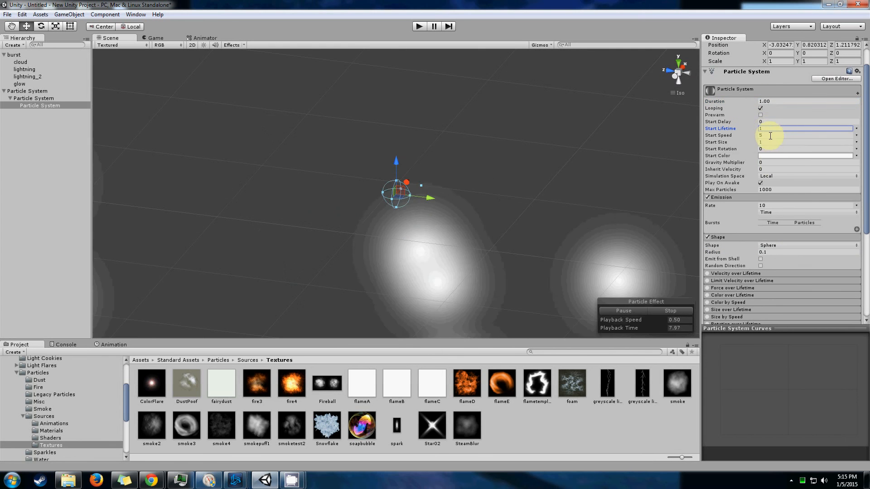
{"action": "type", "text": "0"}
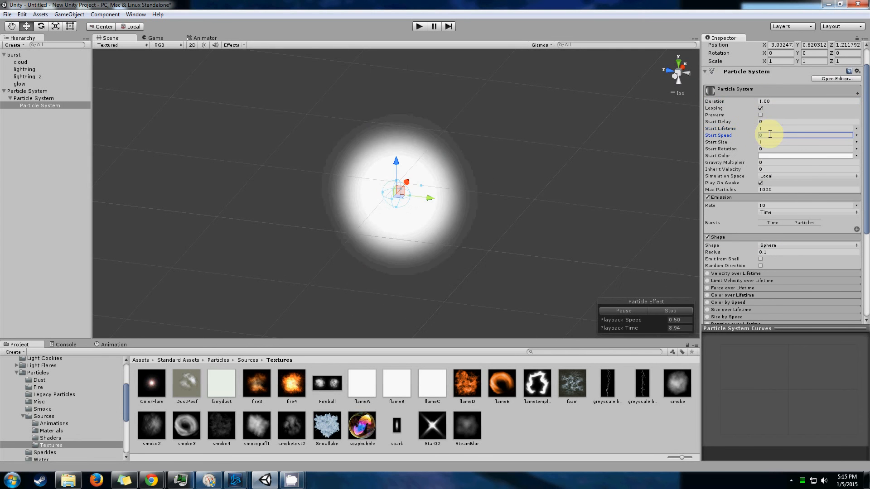
Find the Smoke material and assign it to the new system's renderer
{"action": "scroll", "coordinate": [745, 176], "scroll_direction": "down", "scroll_amount": 5}
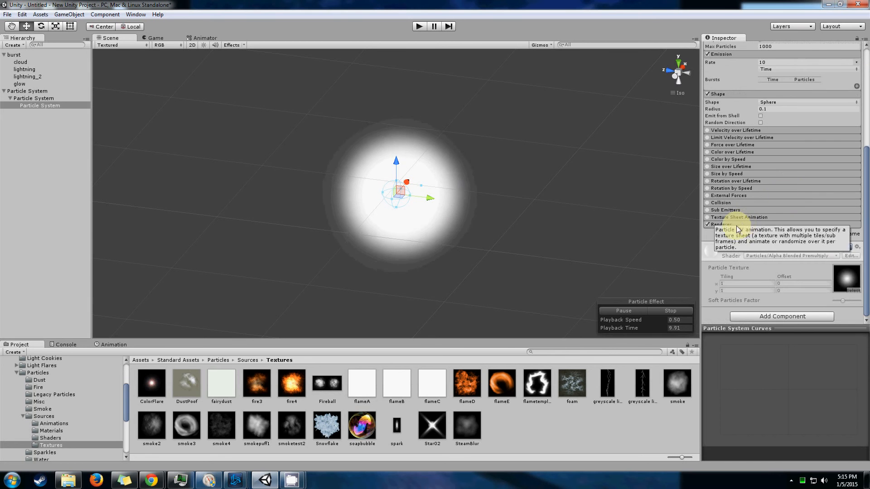
{"action": "left_click", "coordinate": [856, 246]}
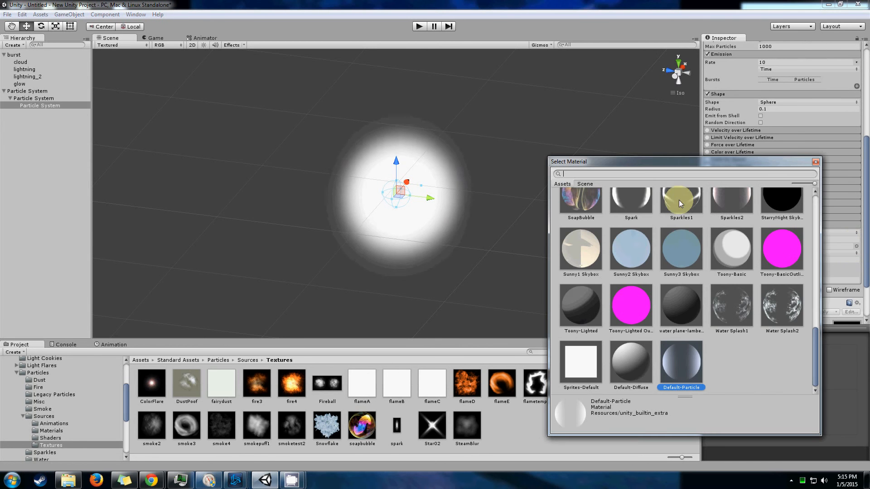
{"action": "type", "text": "smok"}
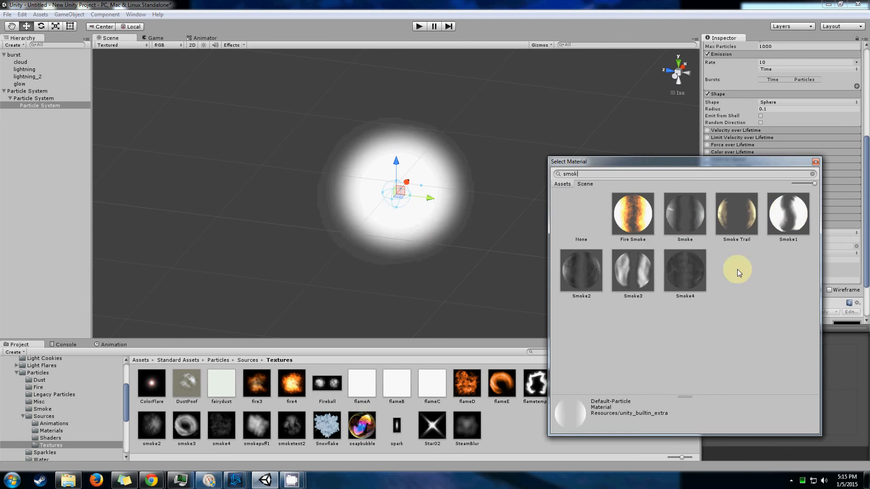
{"action": "double_click", "coordinate": [679, 216]}
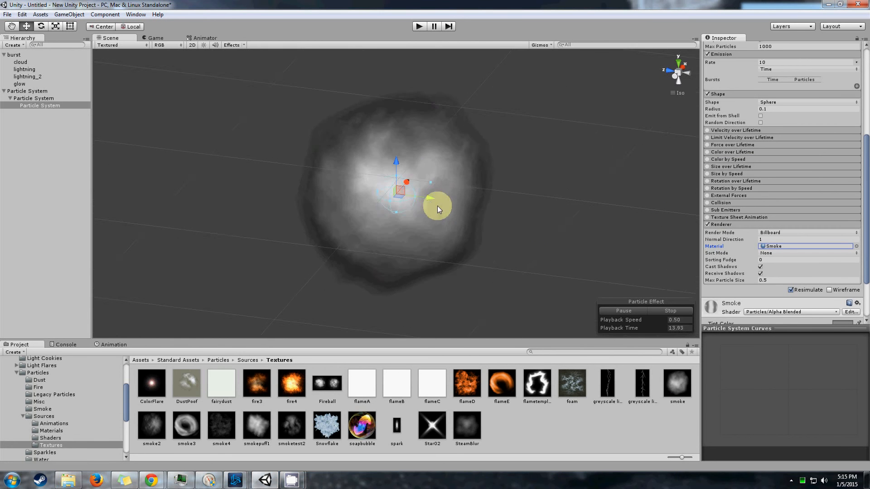
{"action": "scroll", "coordinate": [756, 254], "scroll_direction": "up", "scroll_amount": 1}
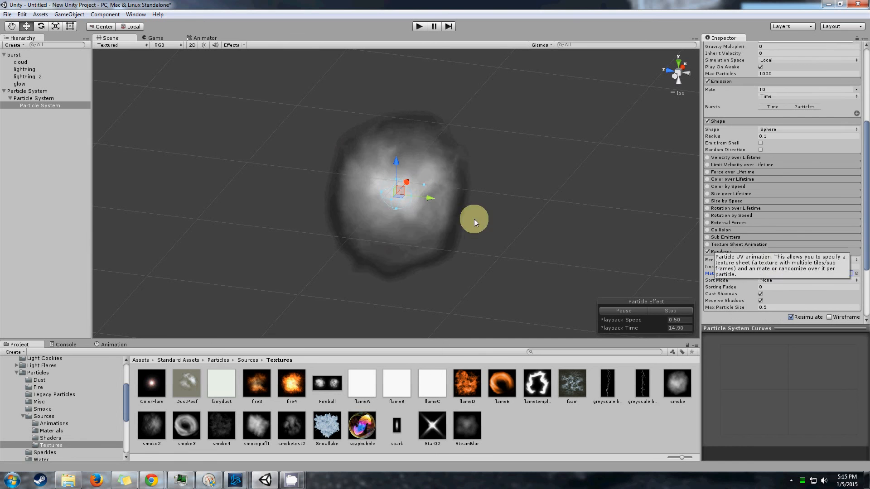
{"action": "scroll", "coordinate": [747, 243], "scroll_direction": "down", "scroll_amount": 2}
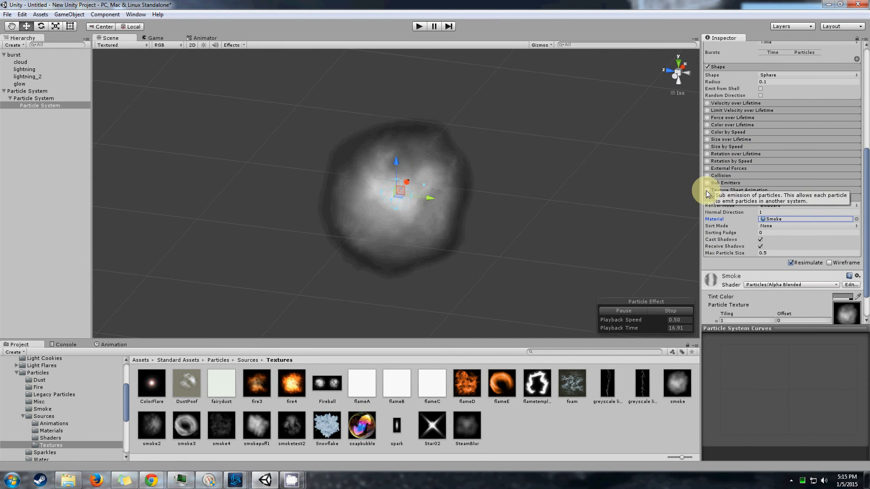
Set the smoke system's start size to 0.5 and try repositioning its emitter in the scene
{"action": "scroll", "coordinate": [772, 236], "scroll_direction": "up", "scroll_amount": 5}
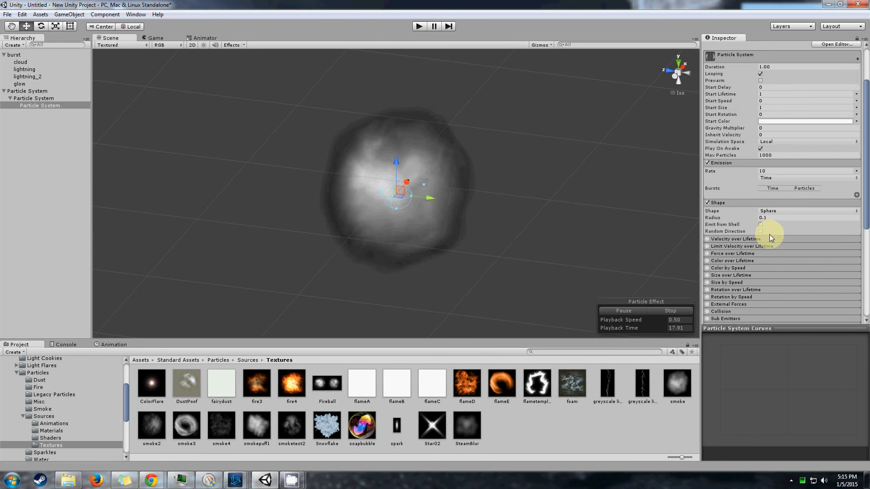
{"action": "left_click", "coordinate": [766, 110]}
{"action": "type", "text": "0.5"}
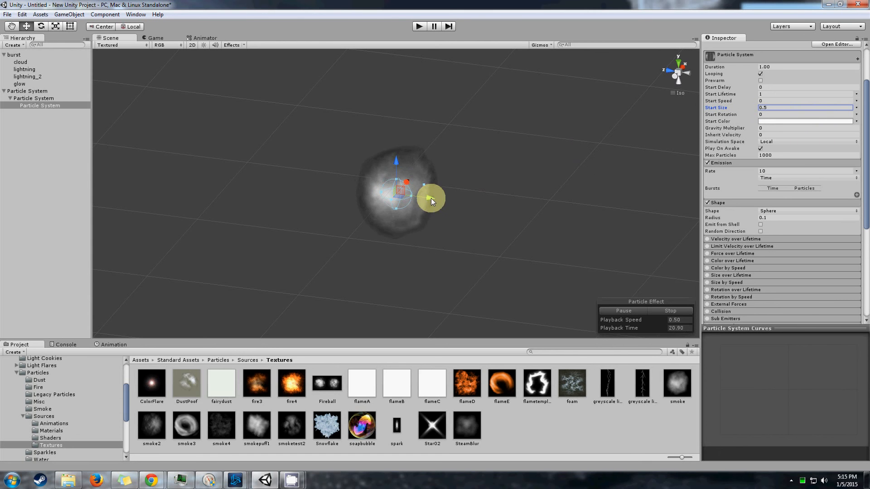
{"action": "left_click_drag", "start_coordinate": [431, 197], "coordinate": [460, 200]}
{"action": "left_click_drag", "start_coordinate": [427, 164], "coordinate": [428, 102]}
{"action": "left_click_drag", "start_coordinate": [469, 148], "coordinate": [472, 200], "text": "alt"}
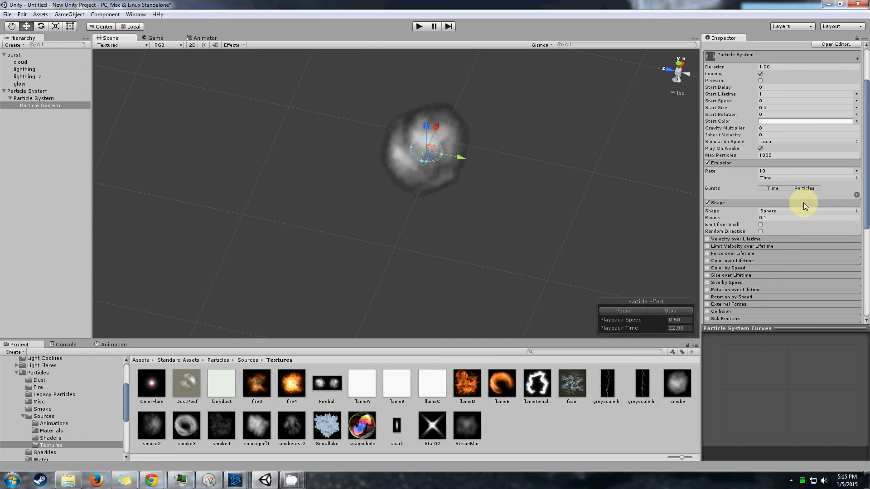
Reset the smoke system's position to 0 on X, Y and Z
{"action": "scroll", "coordinate": [799, 204], "scroll_direction": "up", "scroll_amount": 3}
{"action": "left_click", "coordinate": [785, 72]}
{"action": "type", "text": "0"}
{"action": "left_click", "coordinate": [812, 72]}
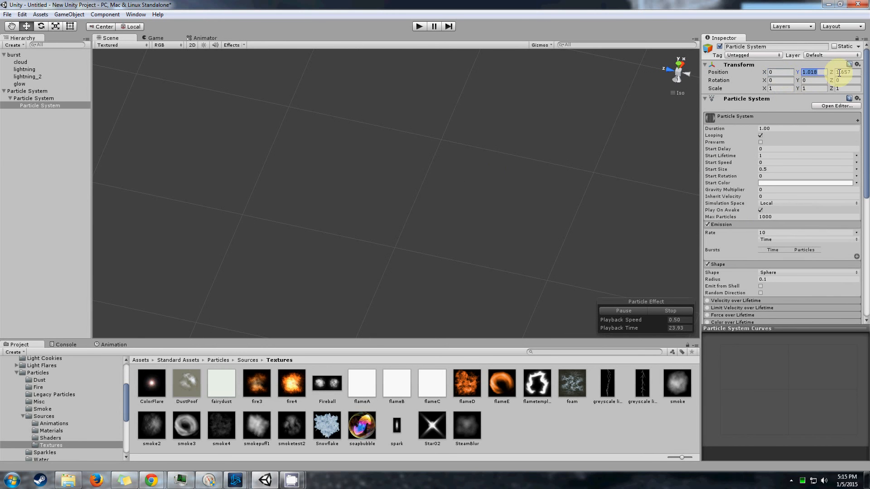
{"action": "type", "text": "0"}
{"action": "left_click", "coordinate": [845, 72]}
{"action": "type", "text": "0"}
Raise the smoke emitter above its origin, to a position of about X 0.045, Z 0.445
{"action": "double_click", "coordinate": [43, 105]}
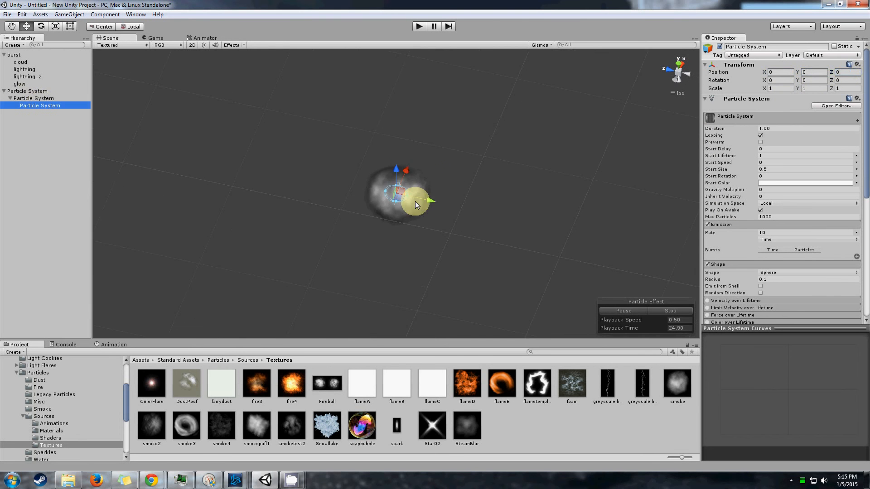
{"action": "left_click_drag", "start_coordinate": [402, 167], "coordinate": [392, 113]}
{"action": "left_click_drag", "start_coordinate": [505, 172], "coordinate": [376, 226], "text": "alt"}
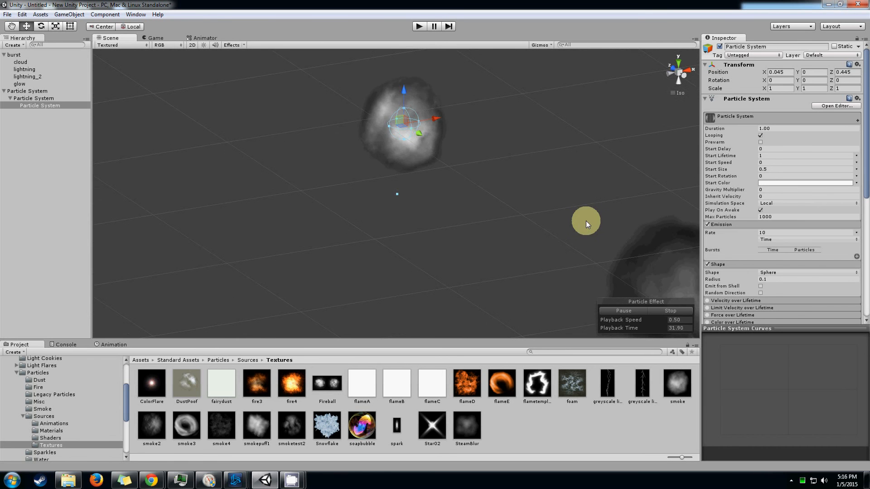
Set the smoke emitter's sphere radius to 0.15 and its start size to 0.6
{"action": "left_click", "coordinate": [770, 280]}
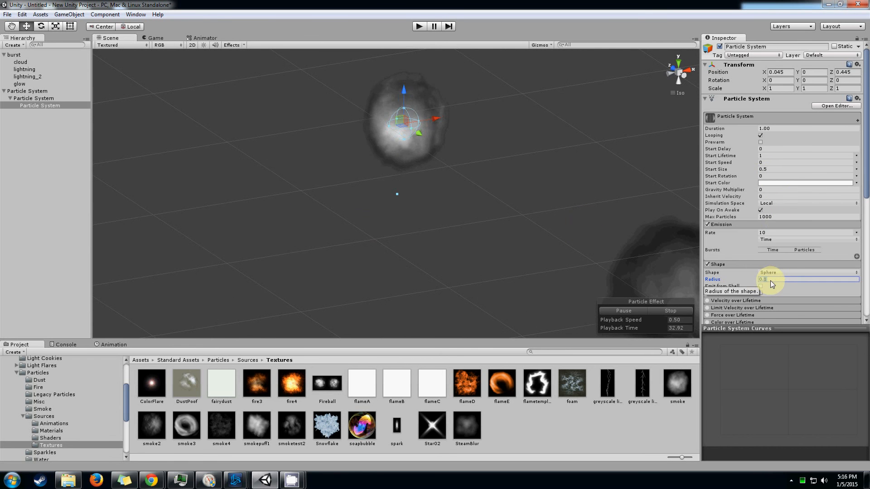
{"action": "type", "text": "0.15"}
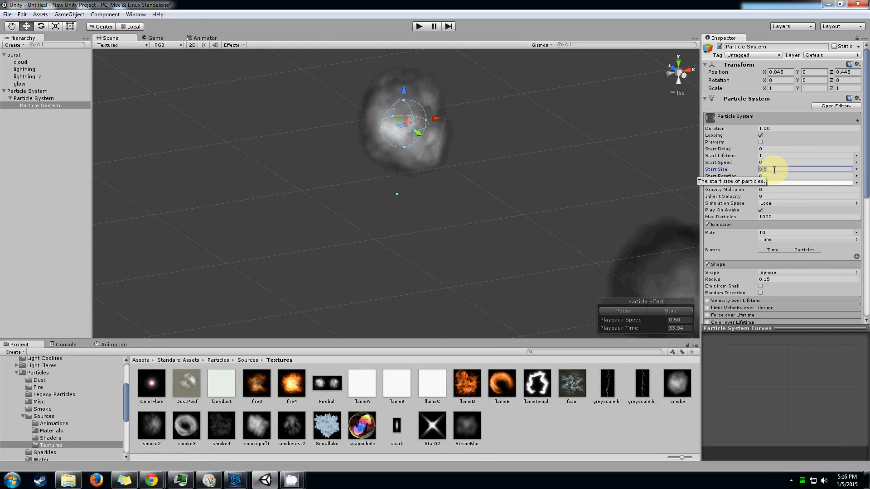
{"action": "left_click", "coordinate": [774, 170]}
{"action": "type", "text": "0.6"}
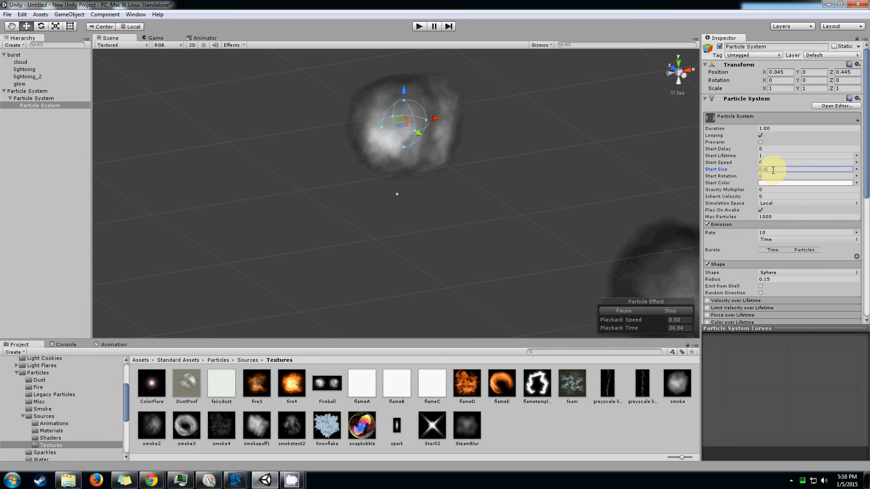
Randomize the smoke's start size between two curves, raising the lower curve to about 0.5
{"action": "left_click_drag", "start_coordinate": [473, 194], "coordinate": [460, 239], "text": "alt"}
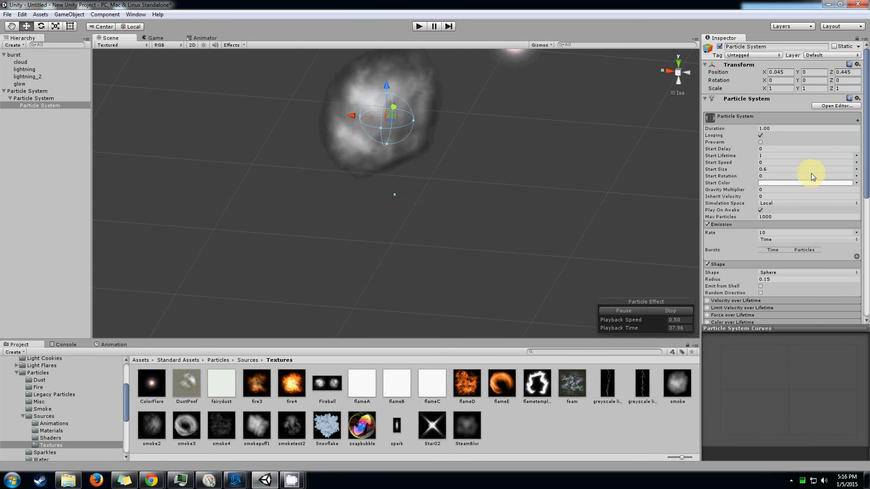
{"action": "left_click", "coordinate": [856, 169]}
{"action": "left_click", "coordinate": [825, 209]}
{"action": "left_click_drag", "start_coordinate": [760, 436], "coordinate": [755, 361]}
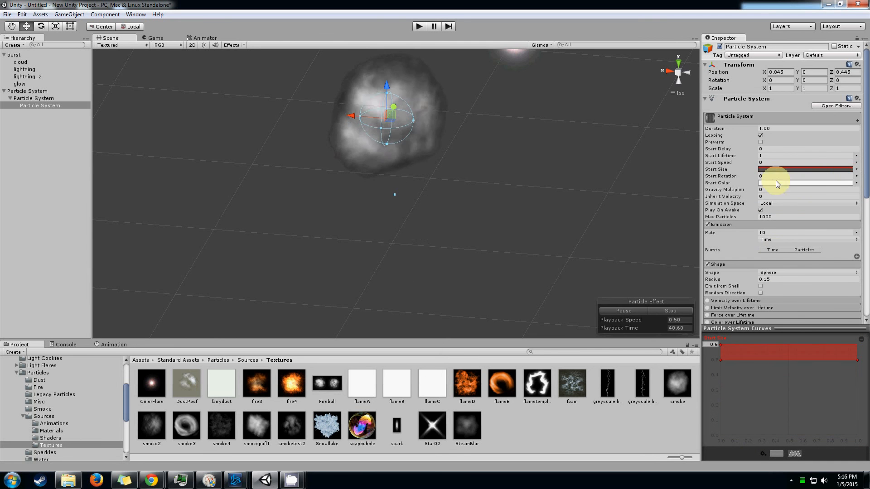
Randomize the smoke's start rotation between two curves spanning -180 to 180 degrees
{"action": "left_click", "coordinate": [856, 176]}
{"action": "left_click", "coordinate": [813, 216]}
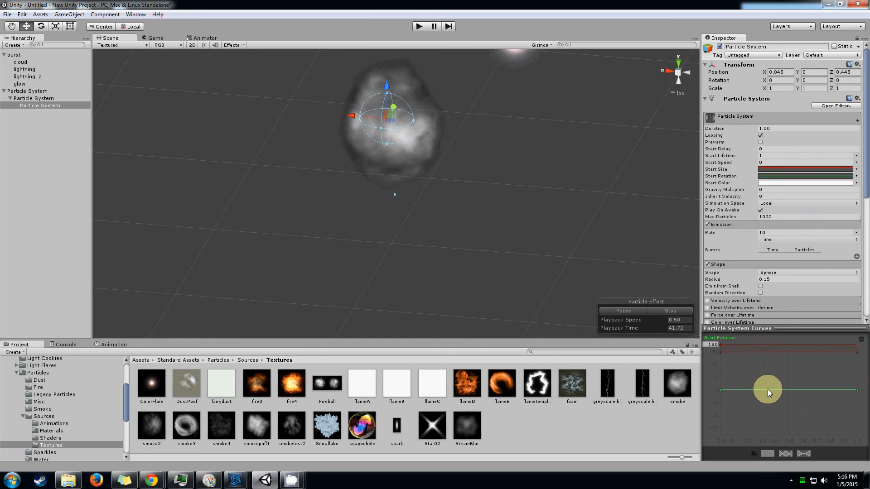
{"action": "left_click_drag", "start_coordinate": [767, 389], "coordinate": [772, 436]}
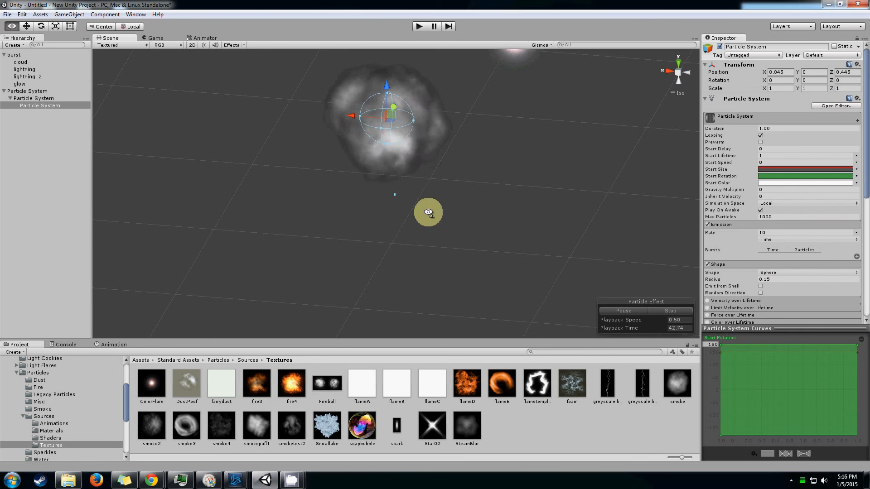
Enable Color over Lifetime for the smoke and make its gradient a single grey, RGB 120, 120, 120
{"action": "scroll", "coordinate": [761, 208], "scroll_direction": "down", "scroll_amount": 5}
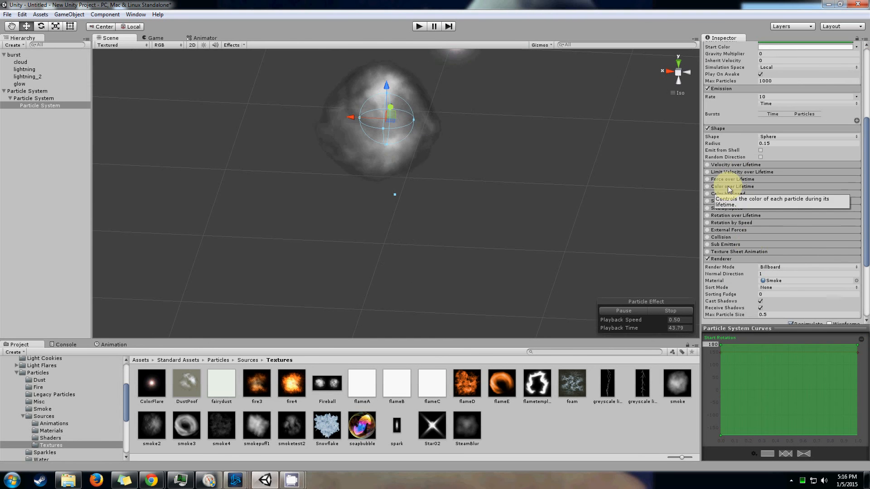
{"action": "left_click", "coordinate": [706, 186]}
{"action": "left_click", "coordinate": [780, 196]}
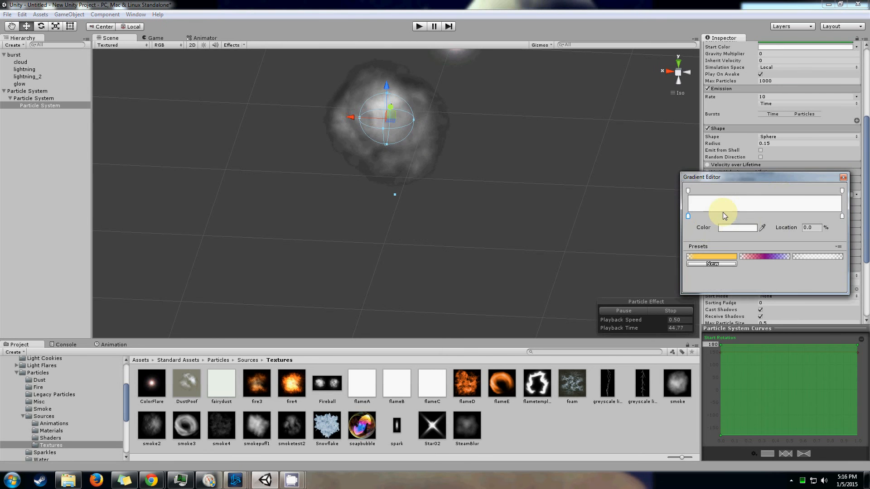
{"action": "left_click_drag", "start_coordinate": [841, 216], "coordinate": [812, 198]}
{"action": "left_click", "coordinate": [687, 216]}
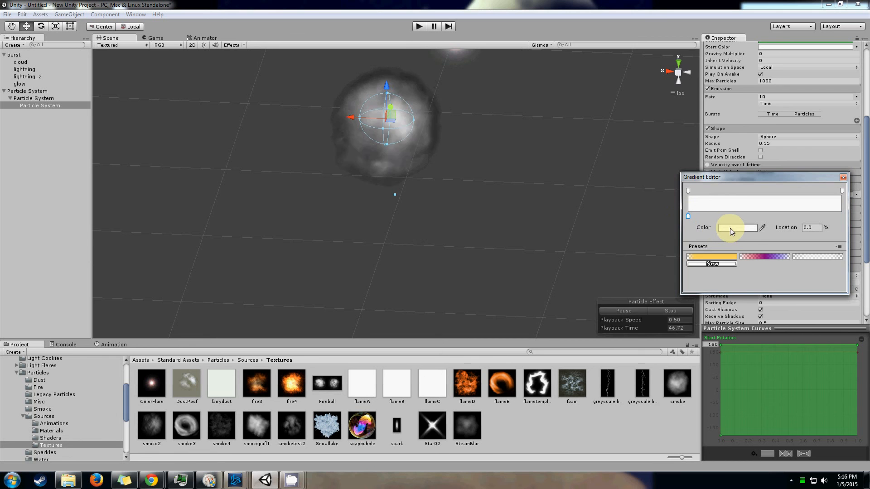
{"action": "left_click", "coordinate": [730, 227]}
{"action": "left_click_drag", "start_coordinate": [629, 210], "coordinate": [613, 223]}
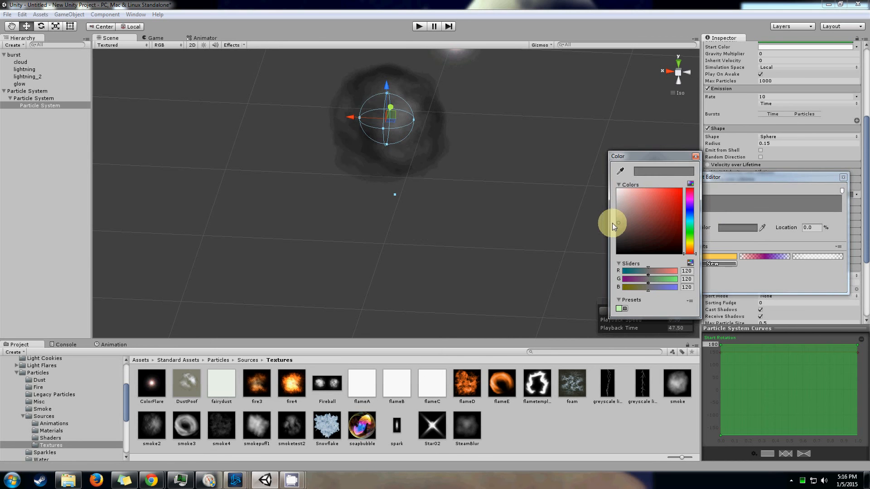
{"action": "left_click", "coordinate": [693, 159]}
Fade the smoke gradient out by setting the alpha at its 100% location to 0
{"action": "left_click", "coordinate": [841, 190]}
{"action": "left_click_drag", "start_coordinate": [748, 226], "coordinate": [678, 233]}
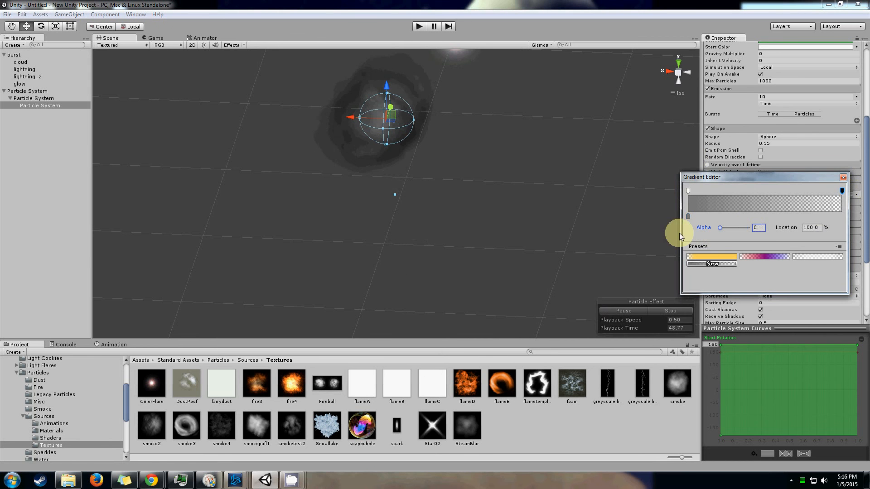
{"action": "left_click", "coordinate": [842, 177]}
Set the smoke's emission rate to 0 and add a burst of 10 particles at time 0.00
{"action": "left_click_drag", "start_coordinate": [471, 189], "coordinate": [474, 196], "text": "alt"}
{"action": "left_click", "coordinate": [793, 97]}
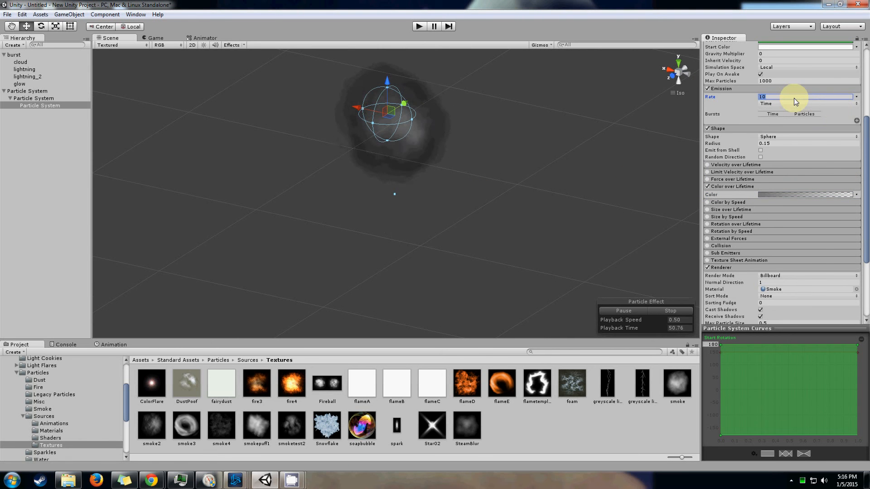
{"action": "type", "text": "0"}
{"action": "left_click", "coordinate": [856, 121]}
{"action": "left_click", "coordinate": [803, 120]}
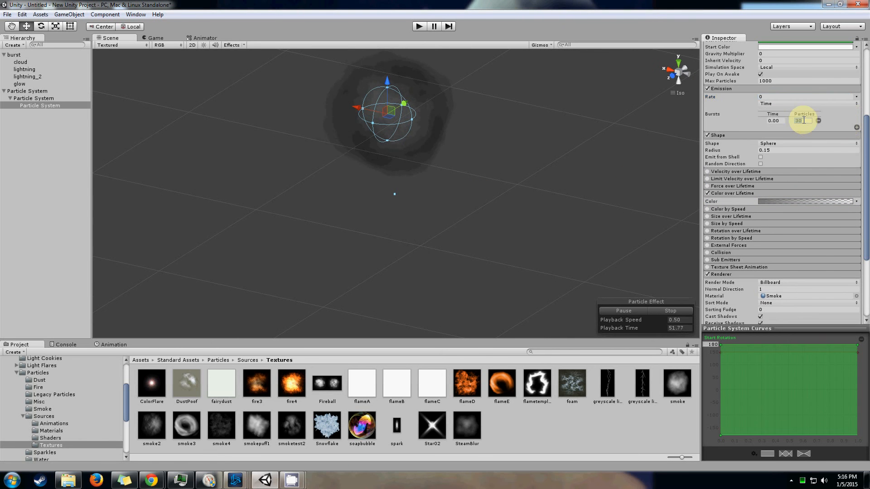
{"action": "type", "text": "10"}
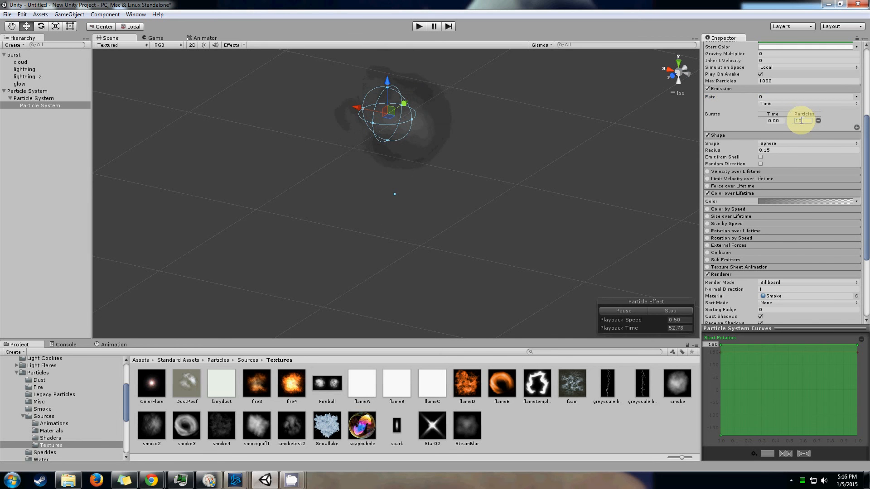
Set the particle effect preview's playback speed to 1.00
{"action": "left_click_drag", "start_coordinate": [508, 211], "coordinate": [438, 209], "text": "alt"}
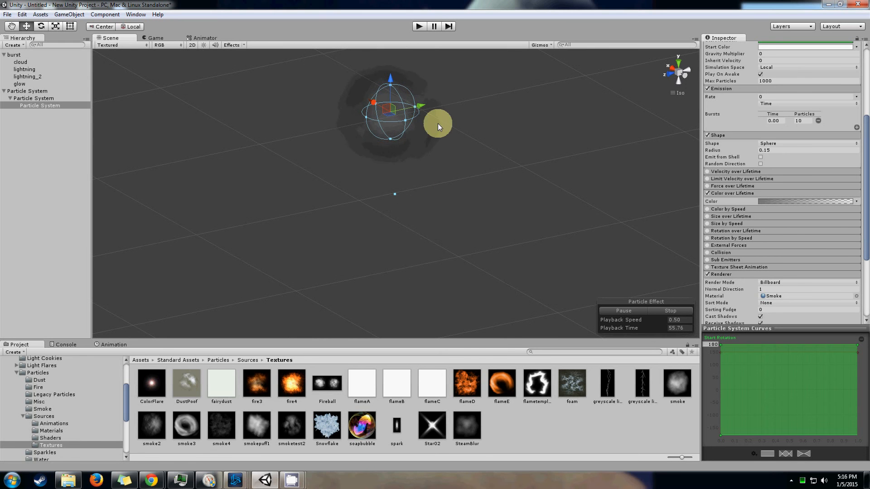
{"action": "scroll", "coordinate": [412, 220], "scroll_direction": "down", "scroll_amount": 3}
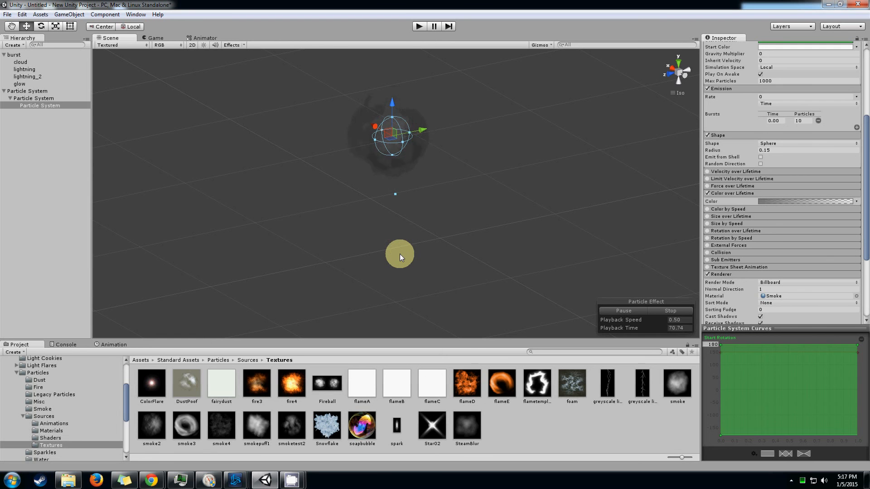
{"action": "left_click", "coordinate": [690, 321]}
{"action": "type", "text": "1."}
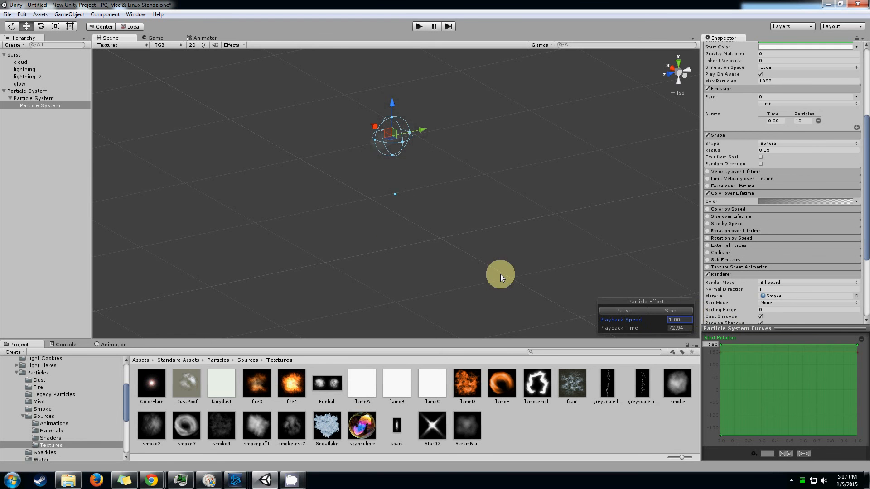